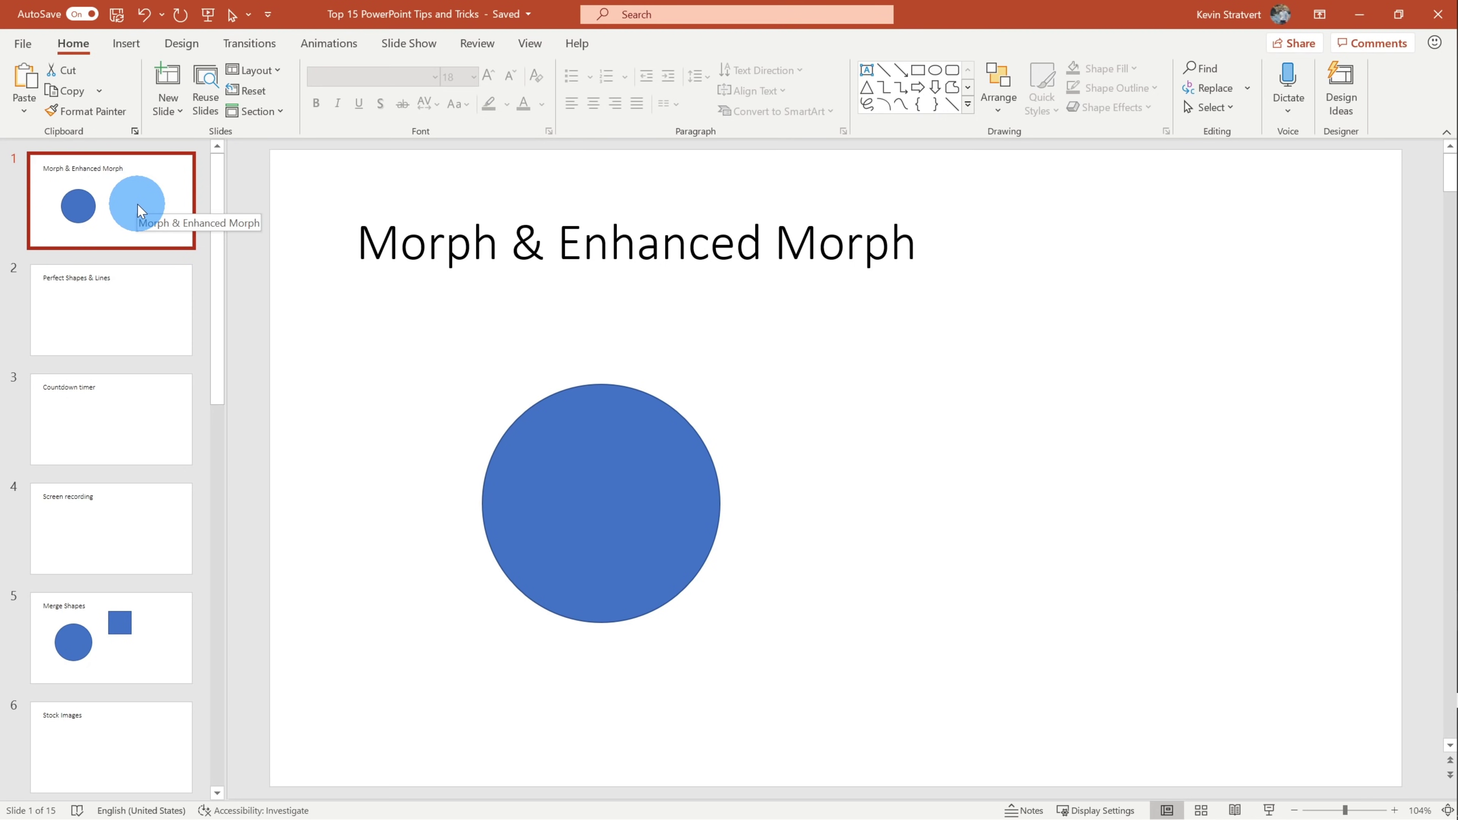
# - Duplicate slide 1 as slide 2, then move its circle to the right and enlarge it
pyautogui.rightClick(139, 210)
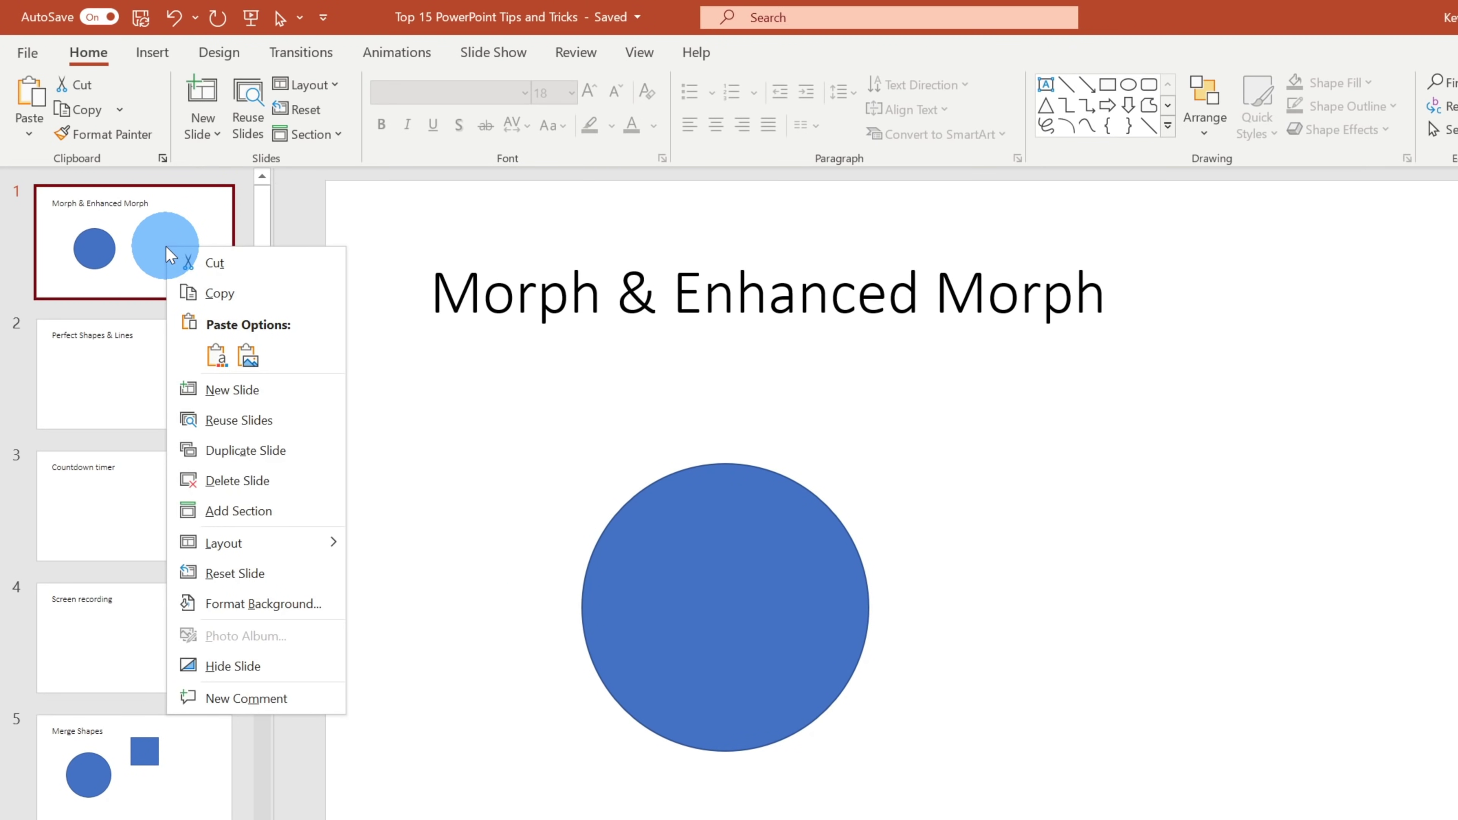
pyautogui.click(288, 456)
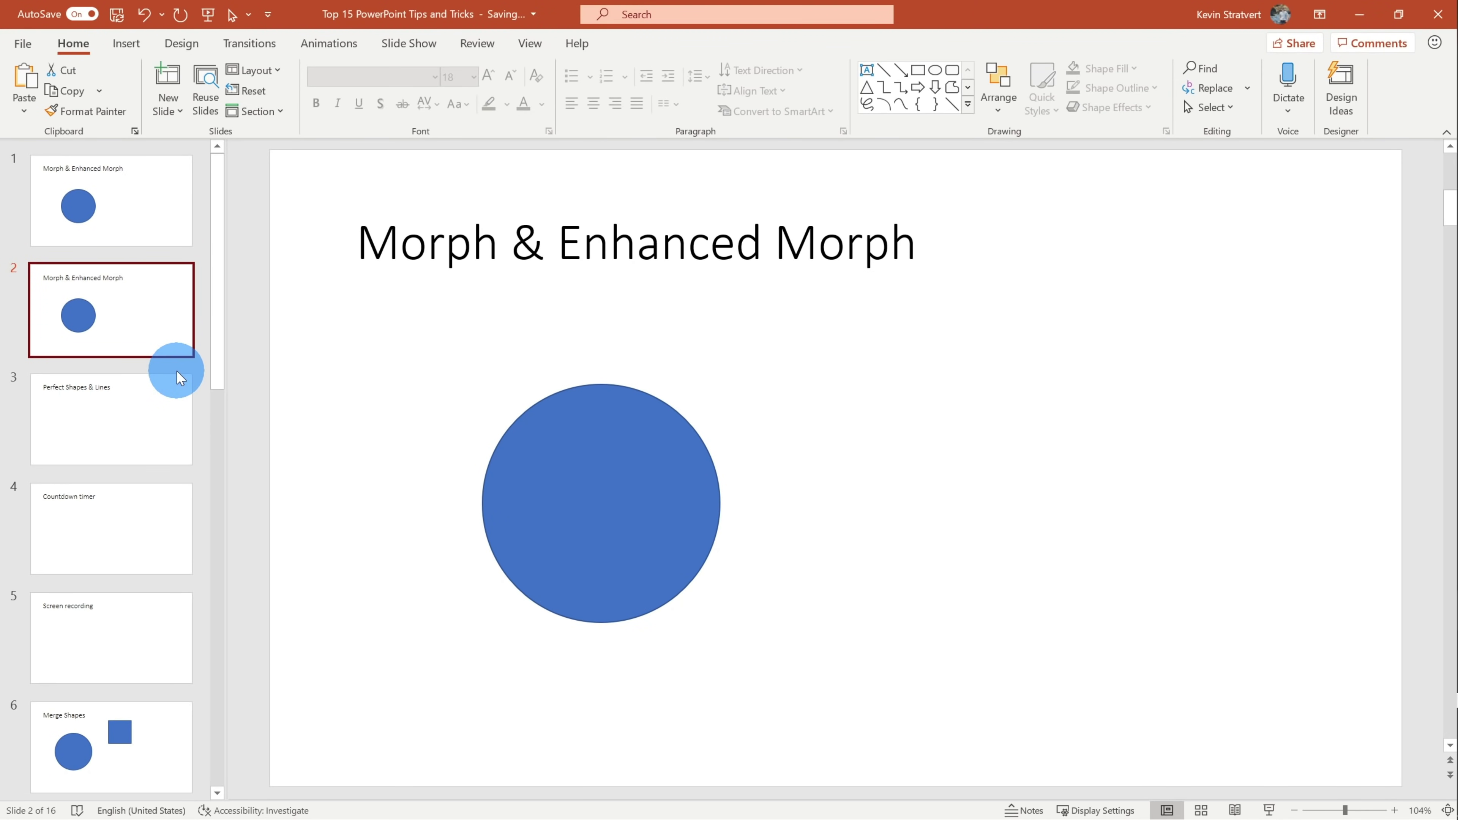
pyautogui.click(159, 319)
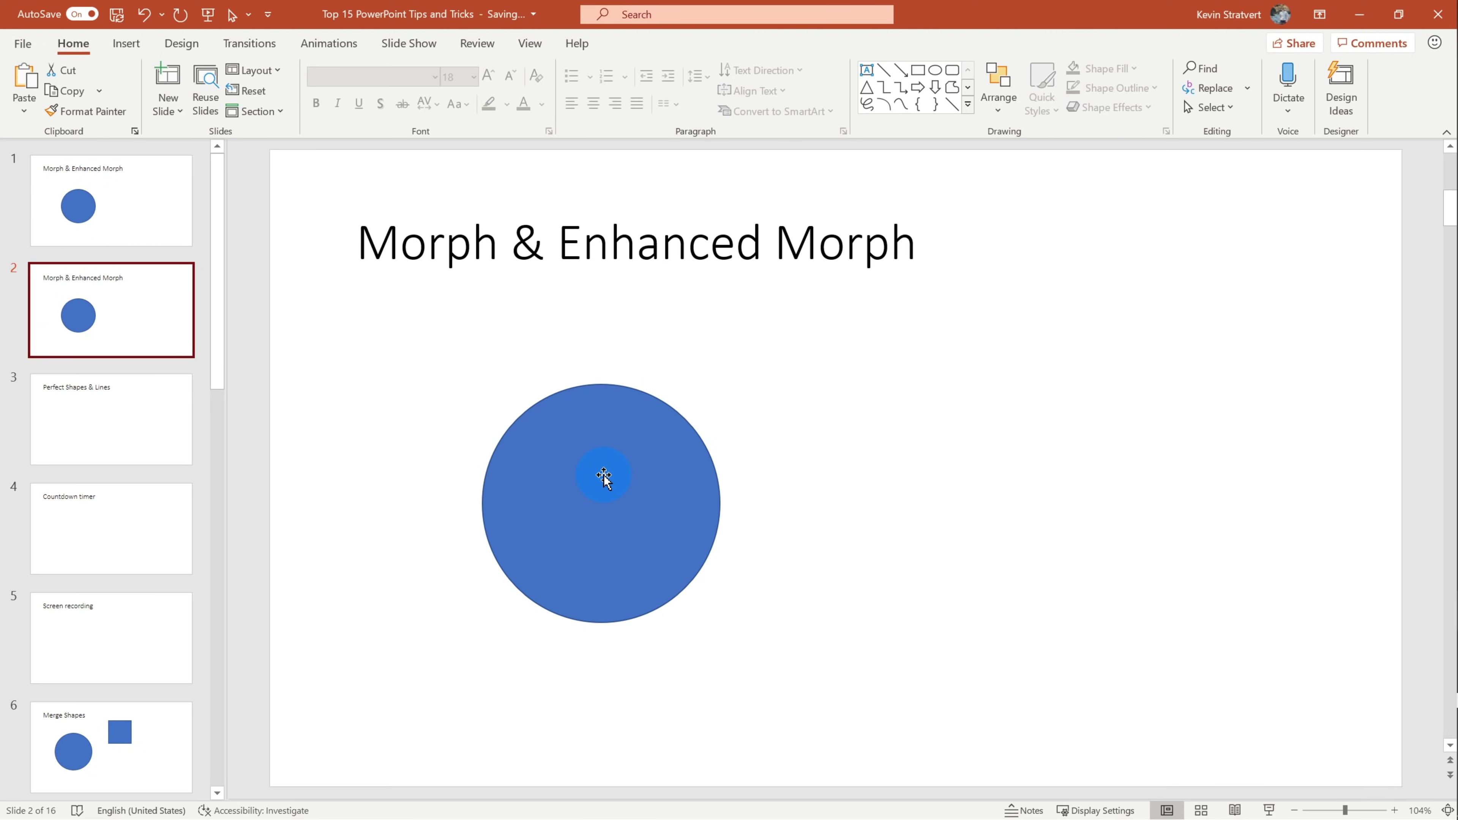
pyautogui.moveTo(604, 475); pyautogui.dragTo(1215, 367)
pyautogui.moveTo(1094, 512); pyautogui.dragTo(898, 641)
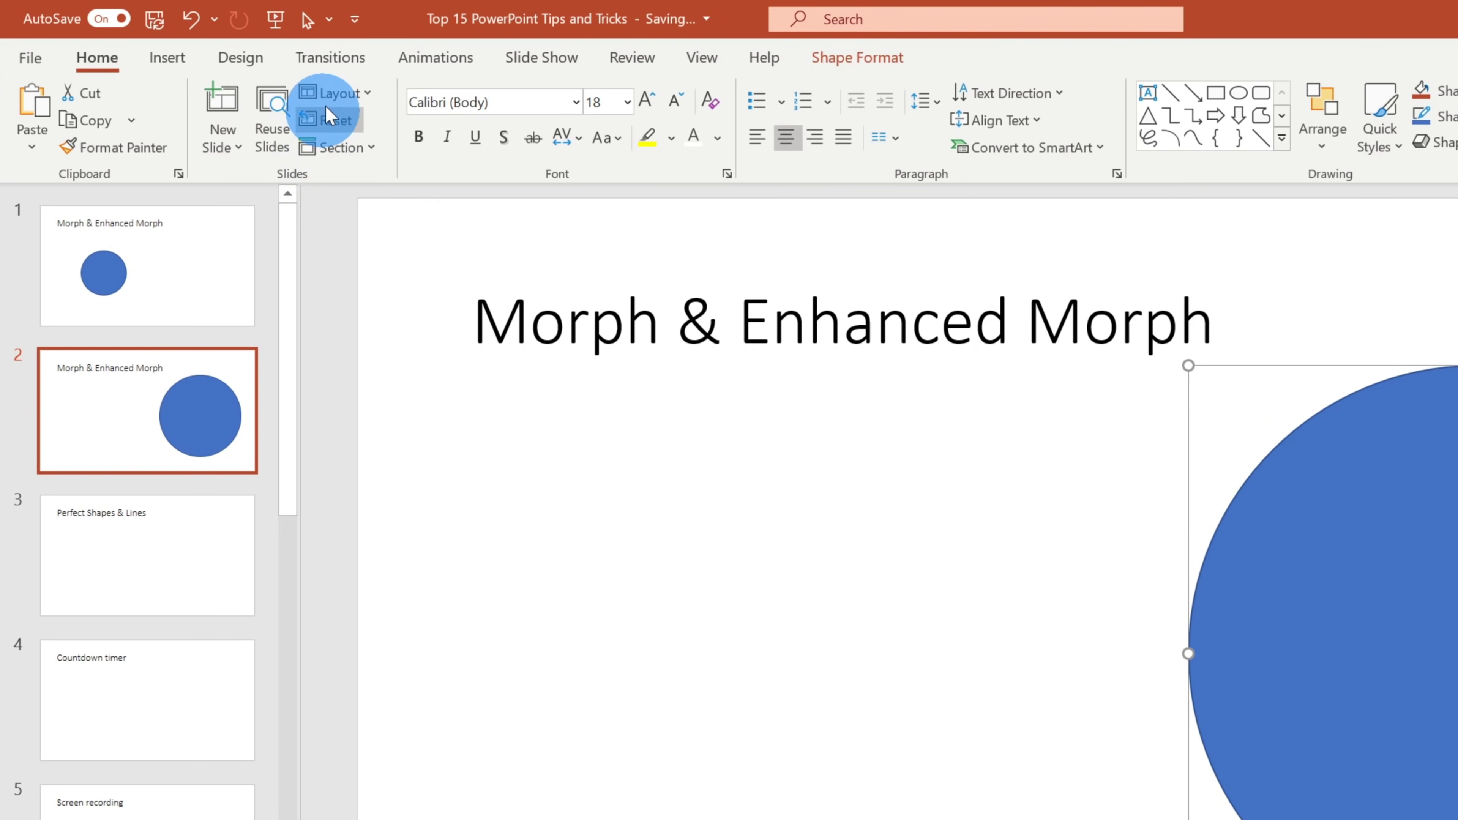
# - Apply the Morph transition to slide 2 and preview the circle growing and sliding right
pyautogui.click(350, 64)
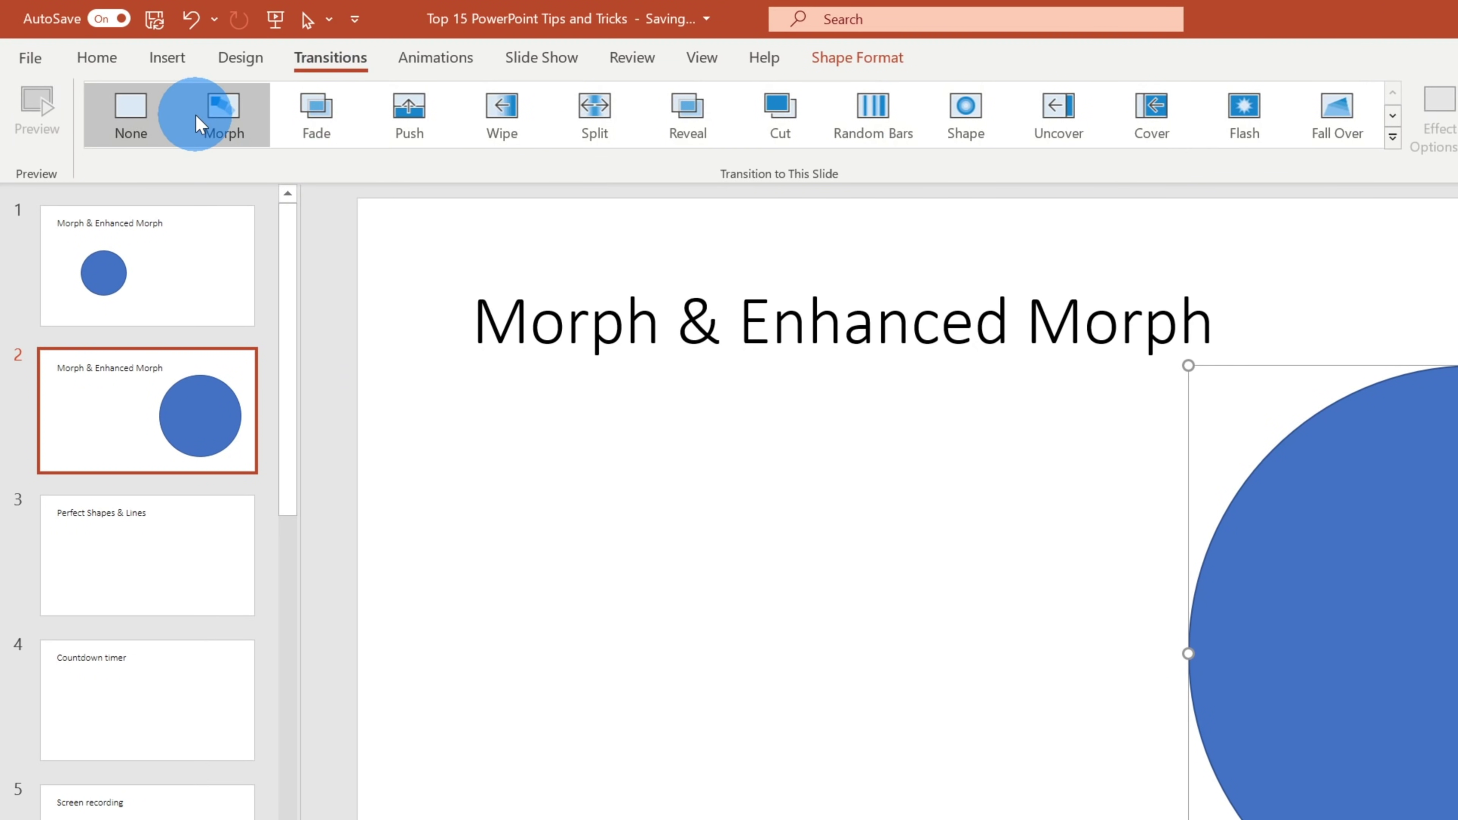
pyautogui.click(225, 129)
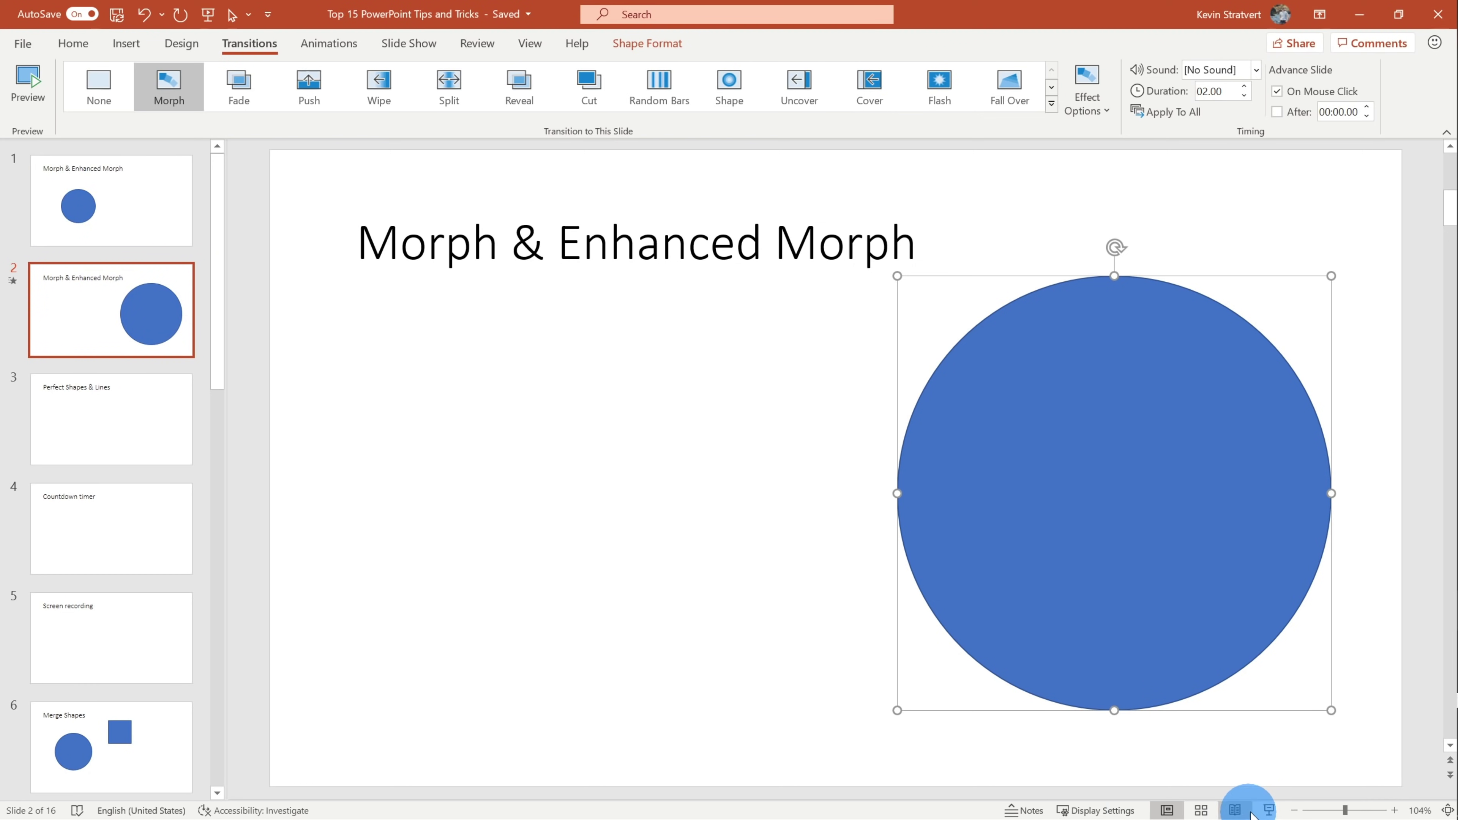
pyautogui.click(1268, 808)
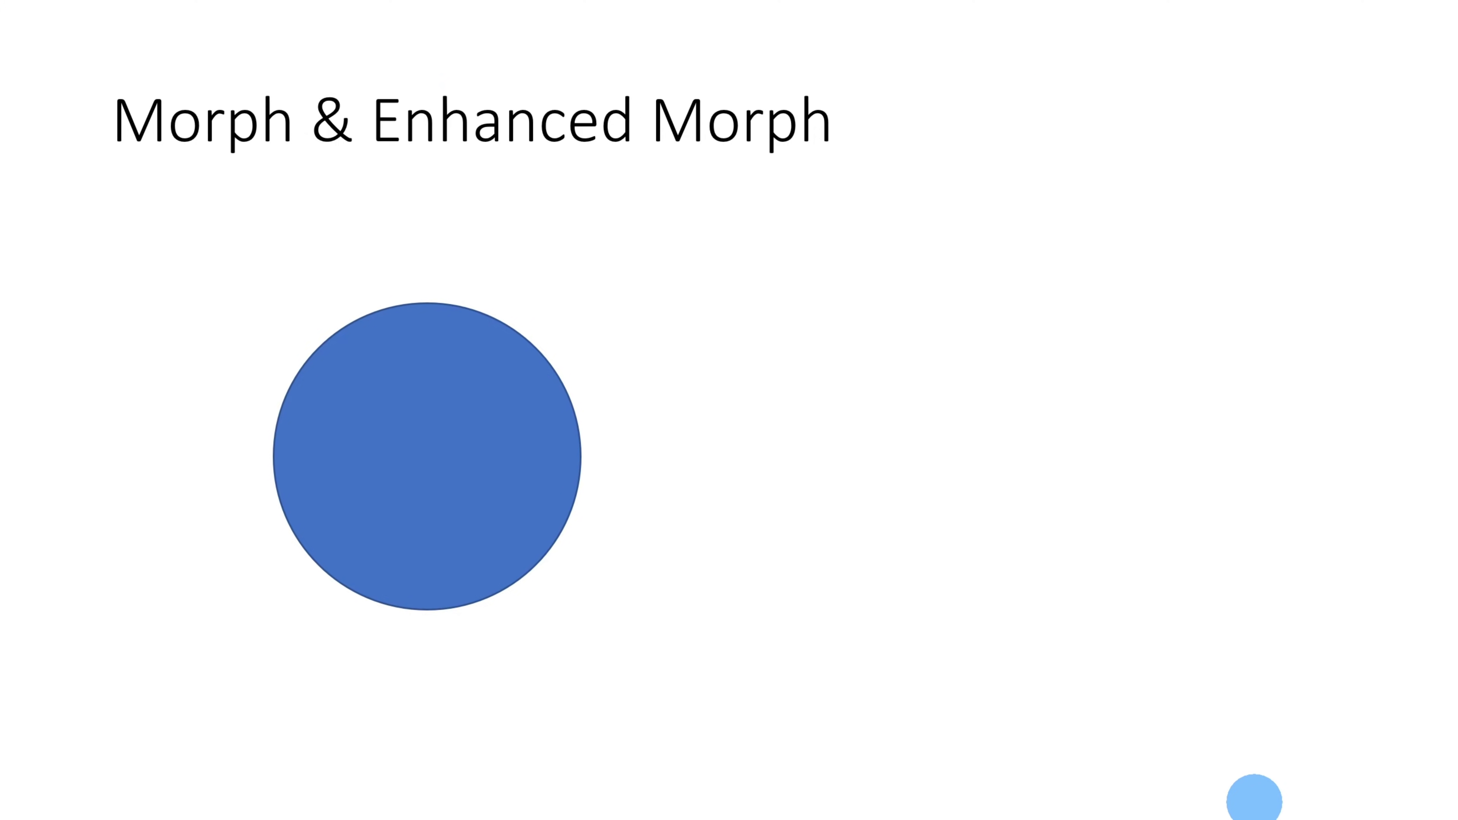
pyautogui.click(1253, 800)
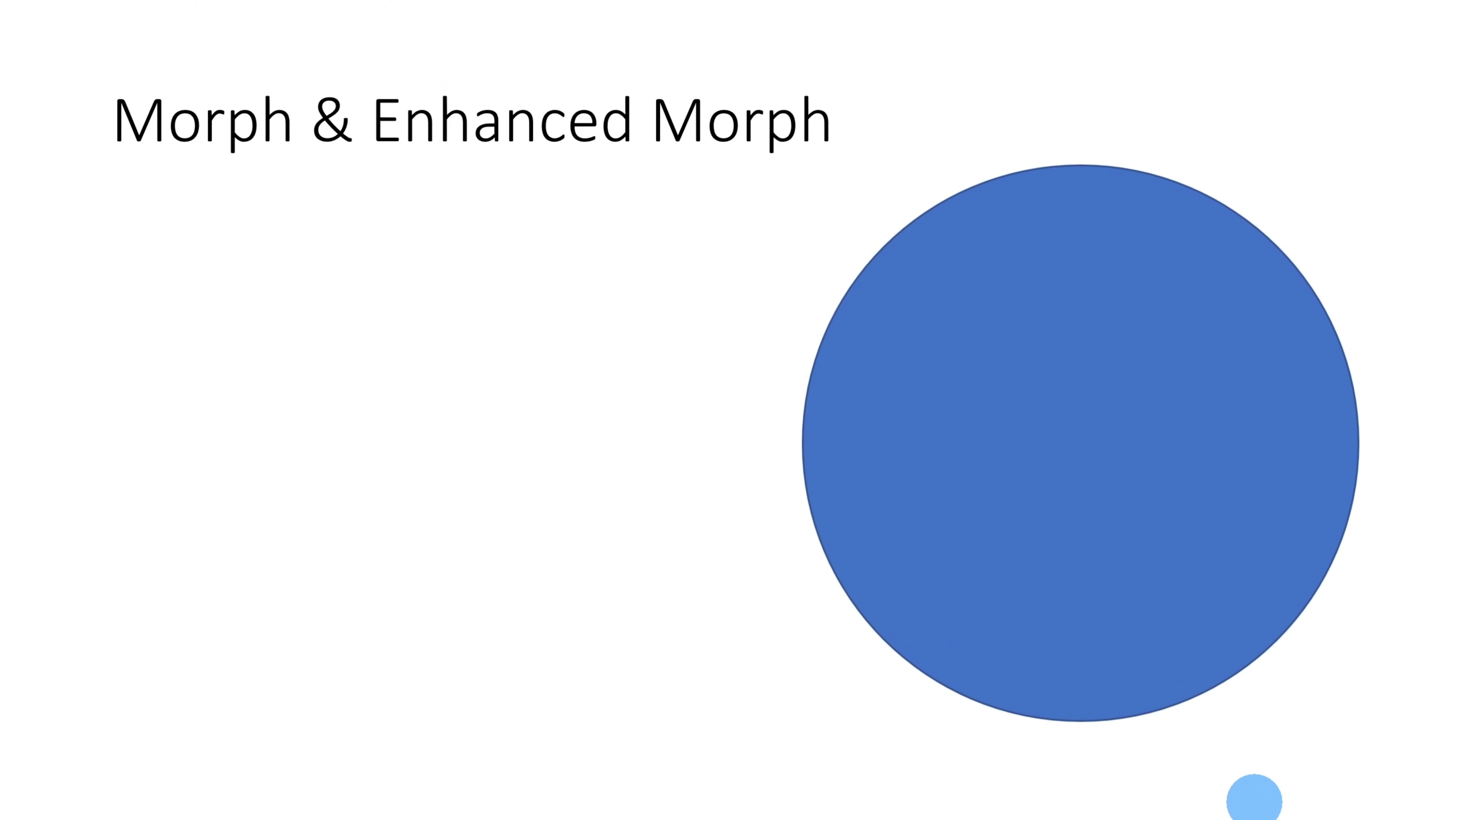
pyautogui.press('Escape')
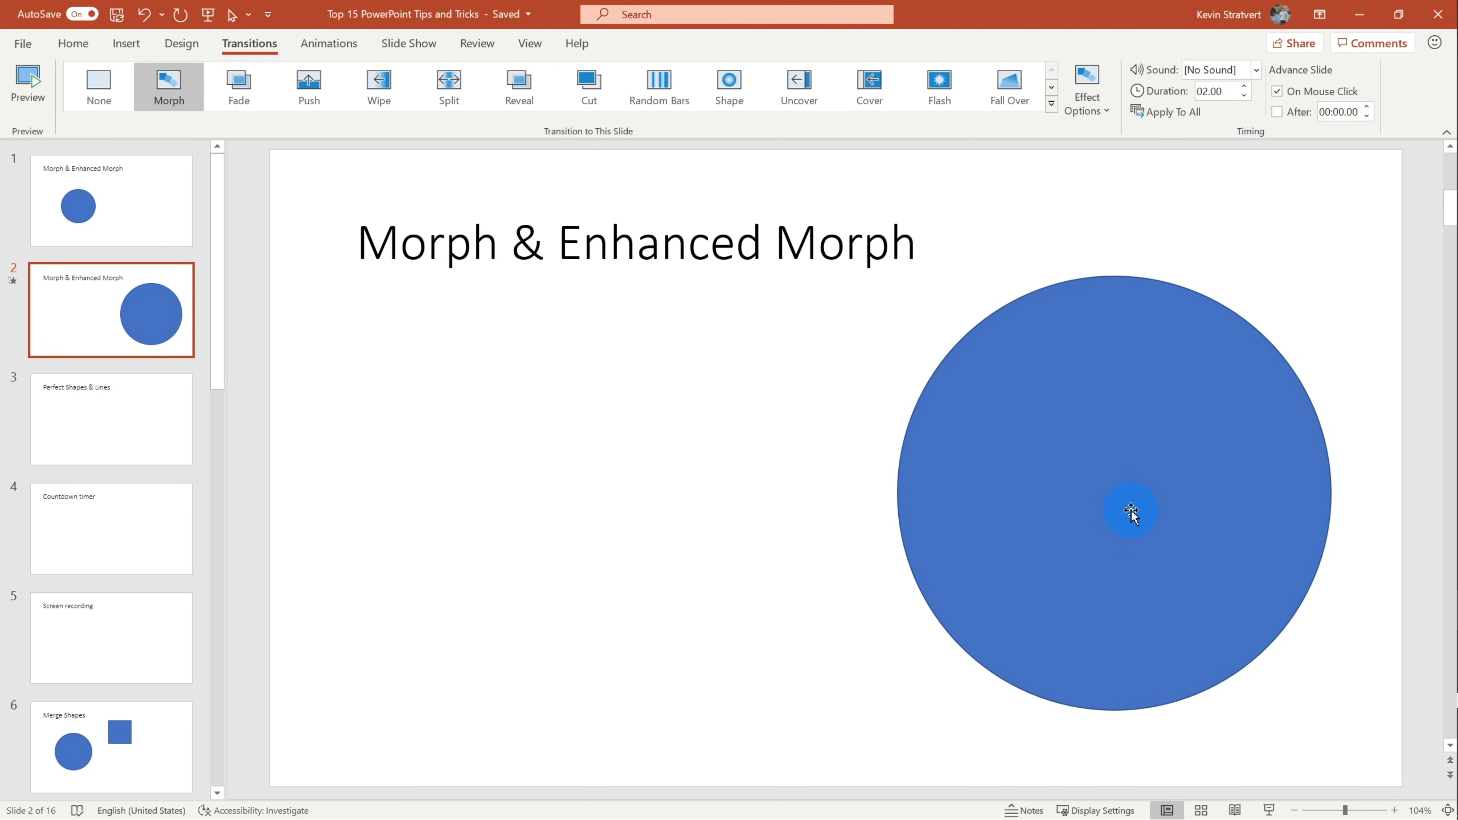
# - Insert a new slide 3 between slides 2 and 3 and draw a large blue square on it
pyautogui.click(125, 365)
pyautogui.press('Return')
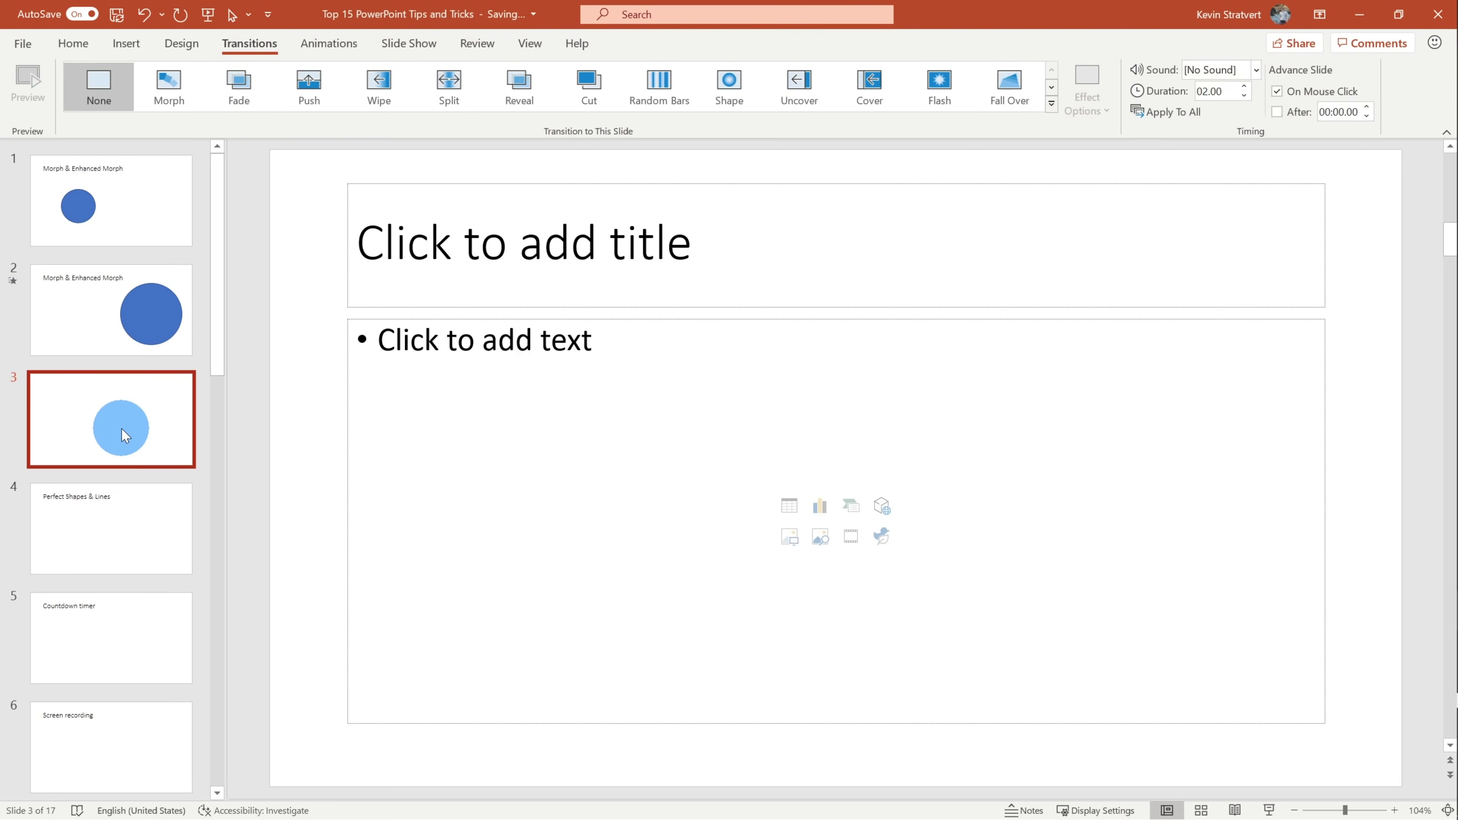
pyautogui.click(122, 46)
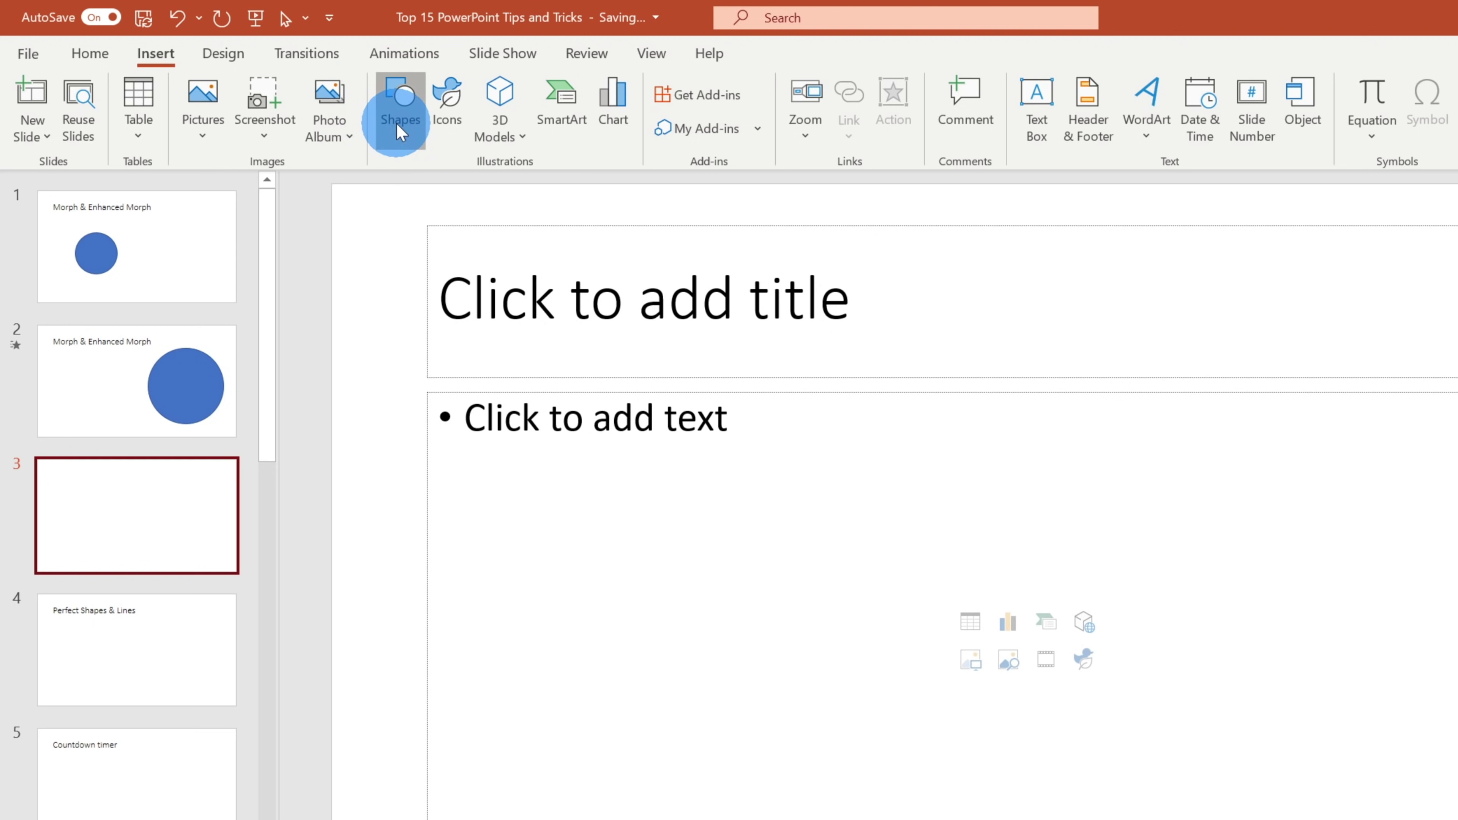
pyautogui.click(399, 108)
pyautogui.click(450, 192)
pyautogui.moveTo(567, 445); pyautogui.dragTo(937, 814)
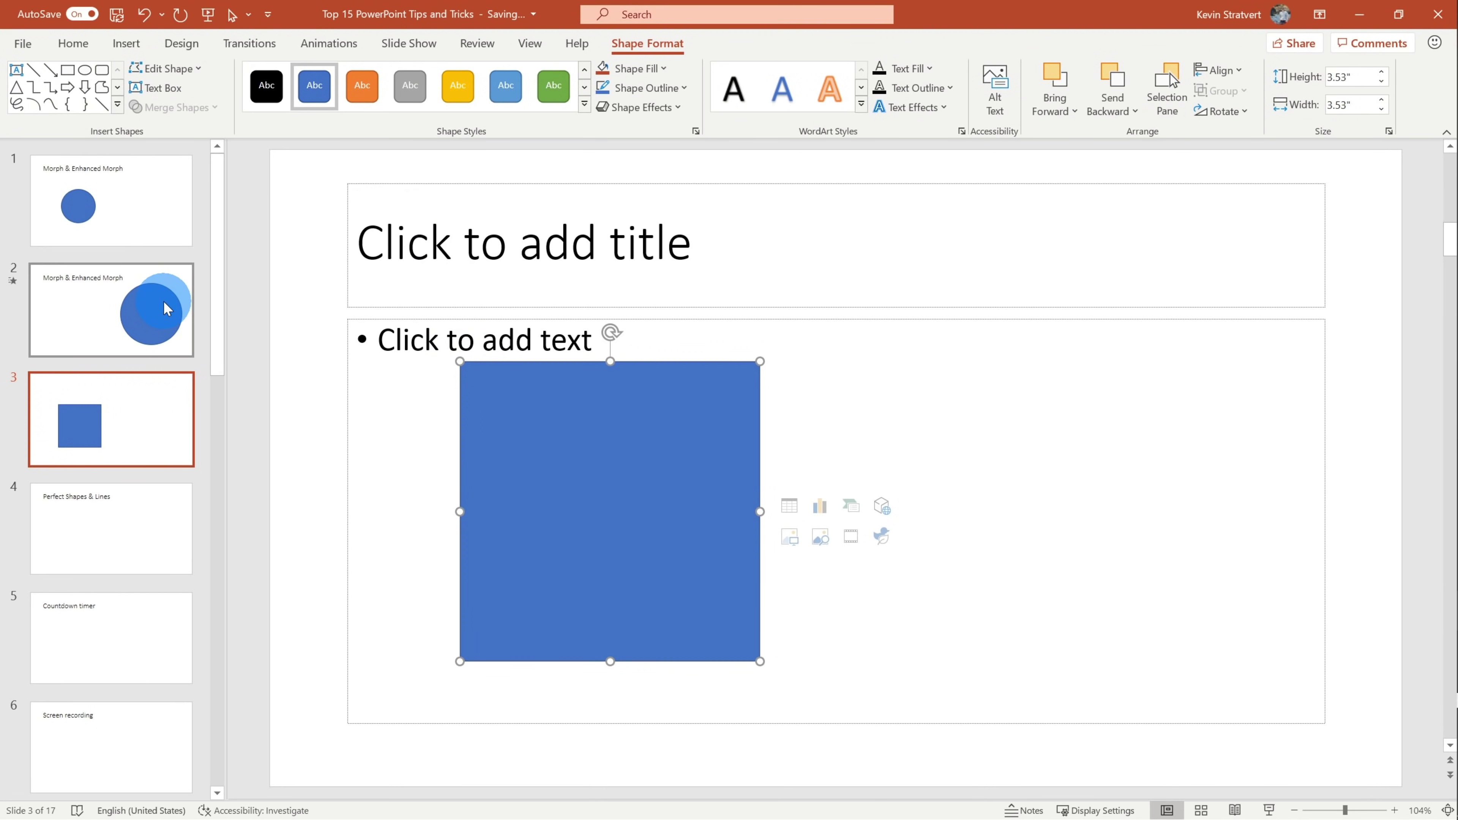
# - Apply the Morph transition to slide 3
pyautogui.click(112, 428)
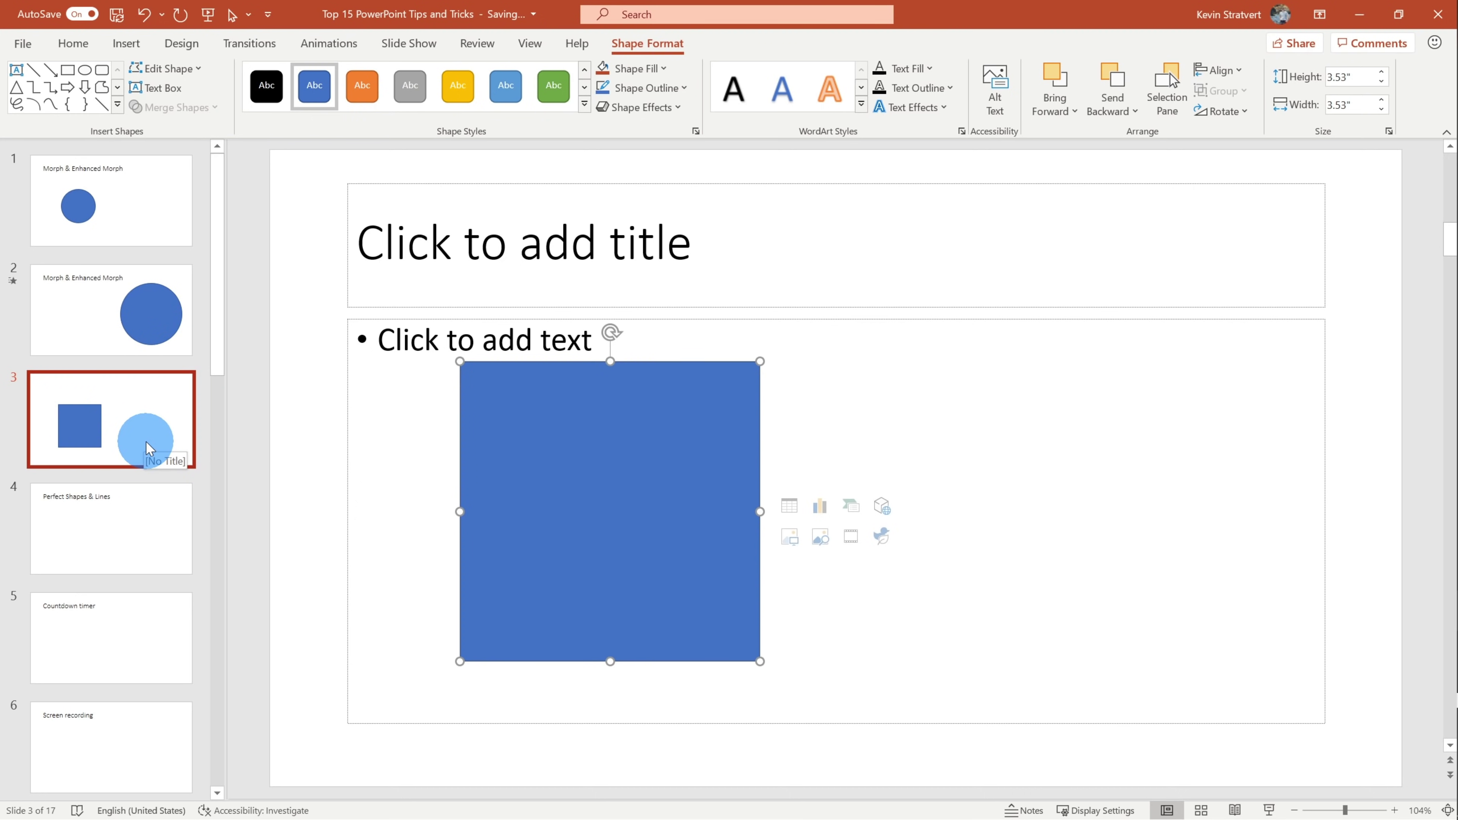
pyautogui.click(151, 429)
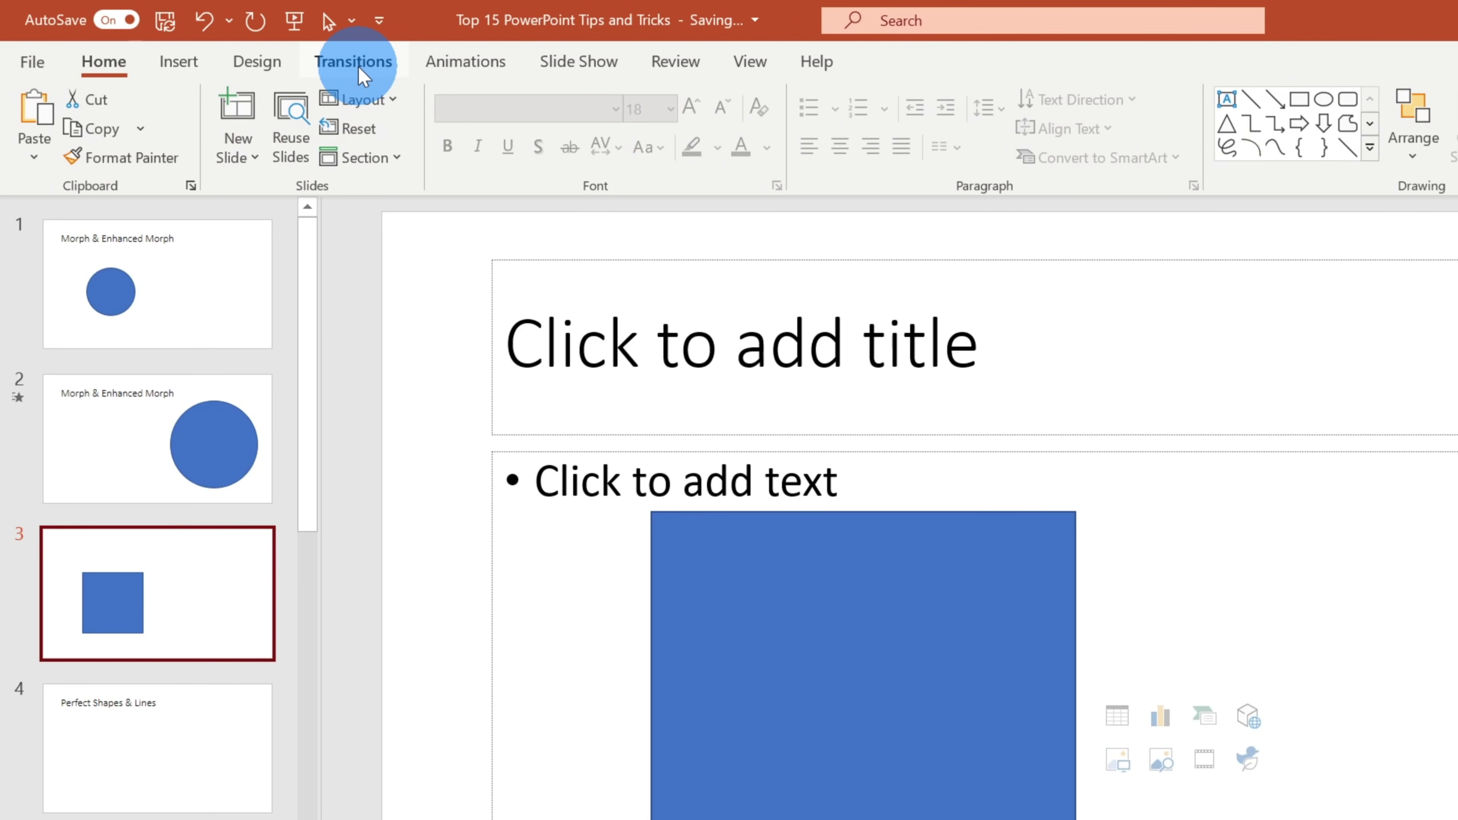
pyautogui.click(363, 74)
pyautogui.click(227, 132)
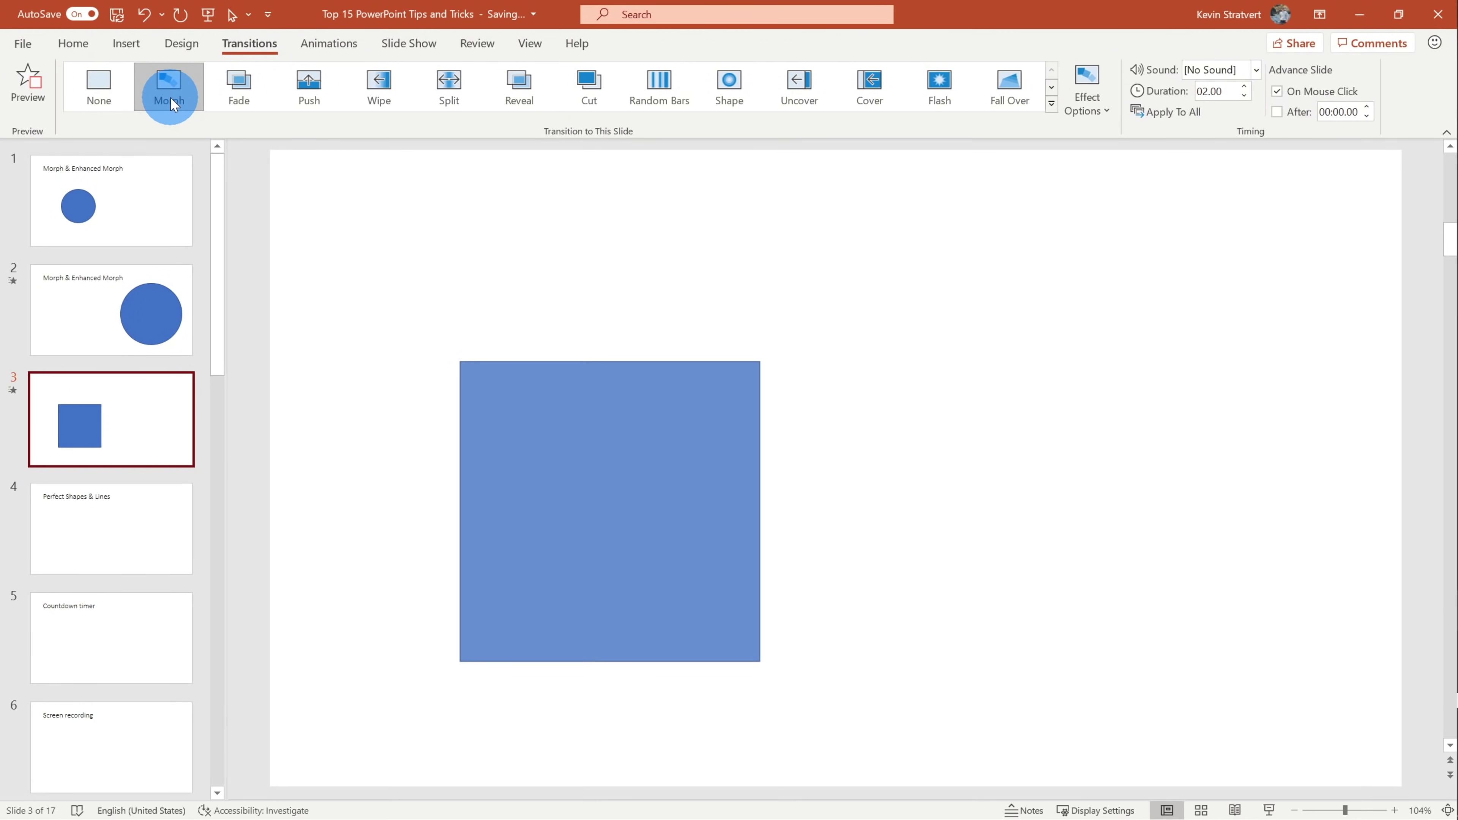
# - Play the slide show from slide 2 to watch the circle morph into the square
pyautogui.click(135, 333)
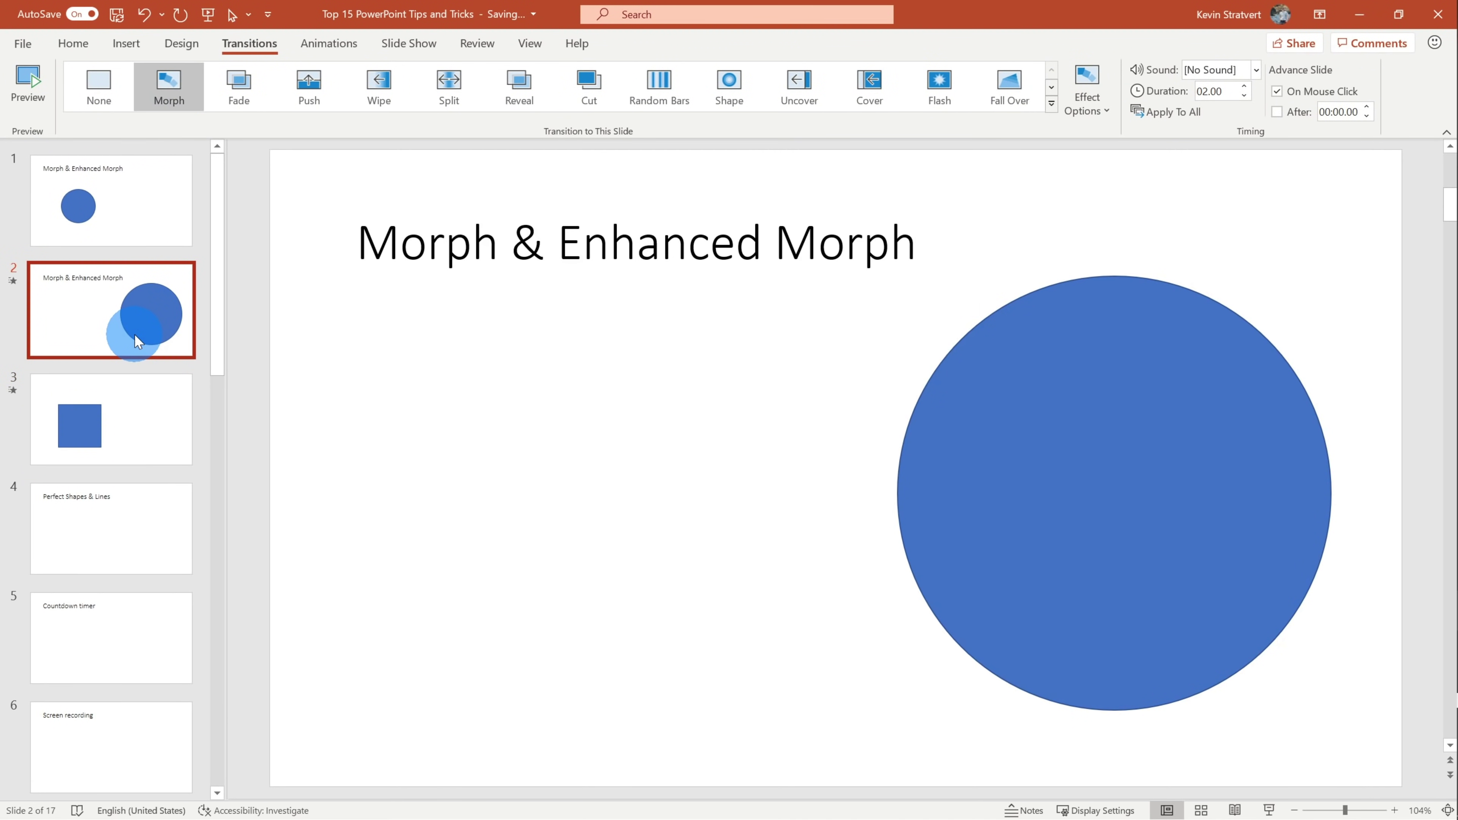
pyautogui.hotkey('shift', 'F5')
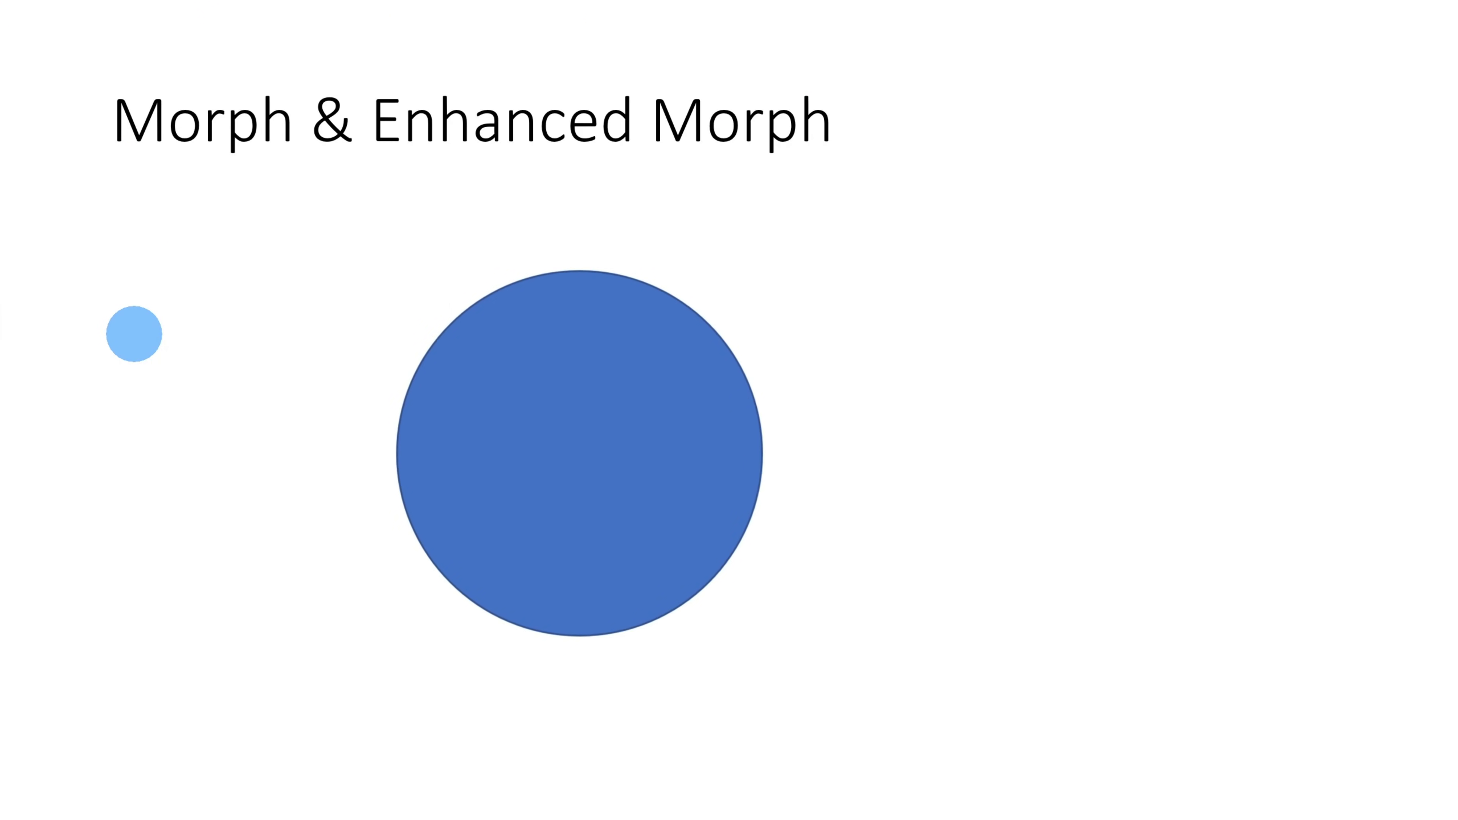
pyautogui.press('Right')
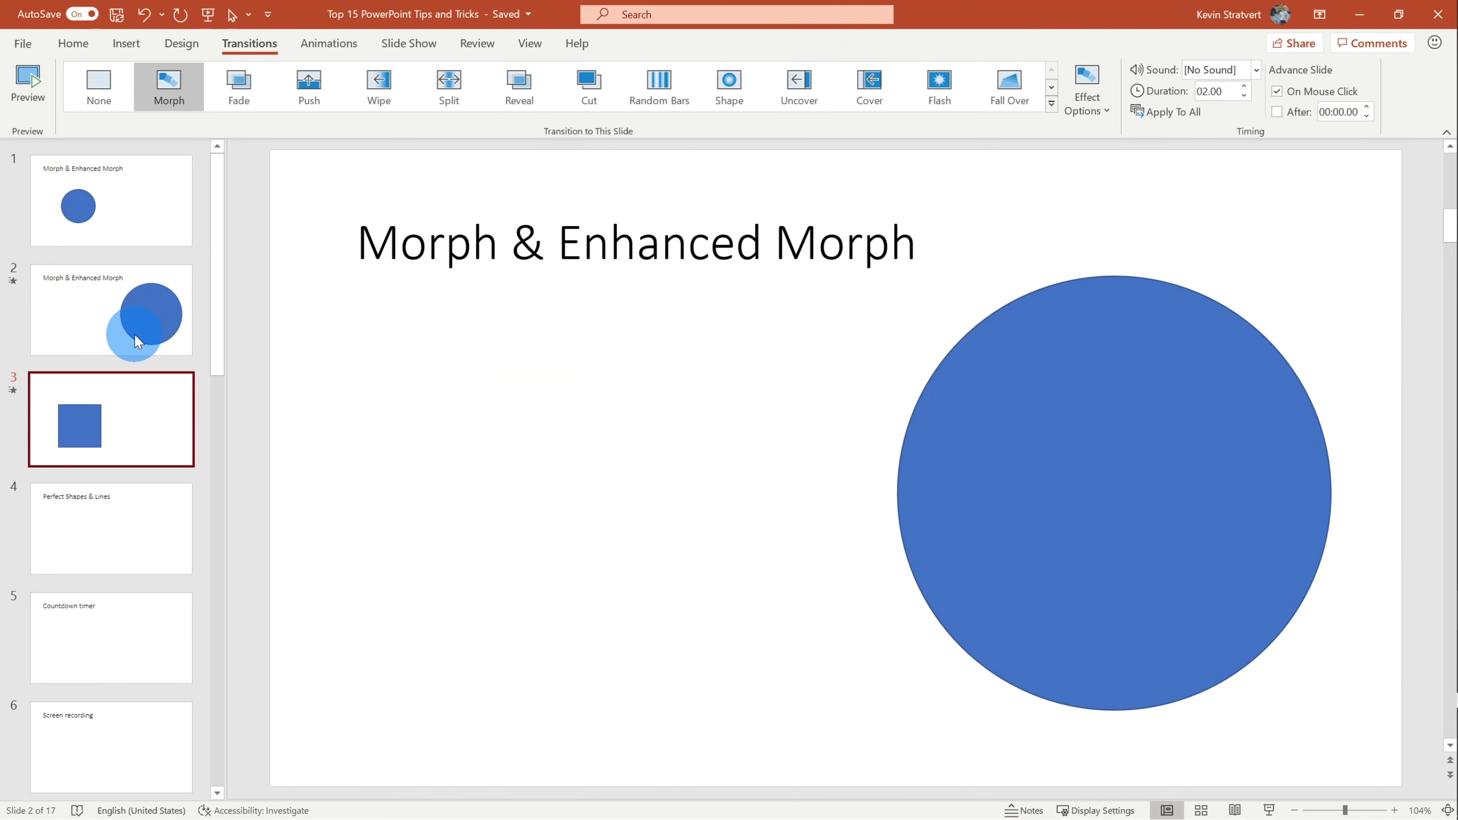
pyautogui.moveTo(135, 336); pyautogui.dragTo(637, 475)
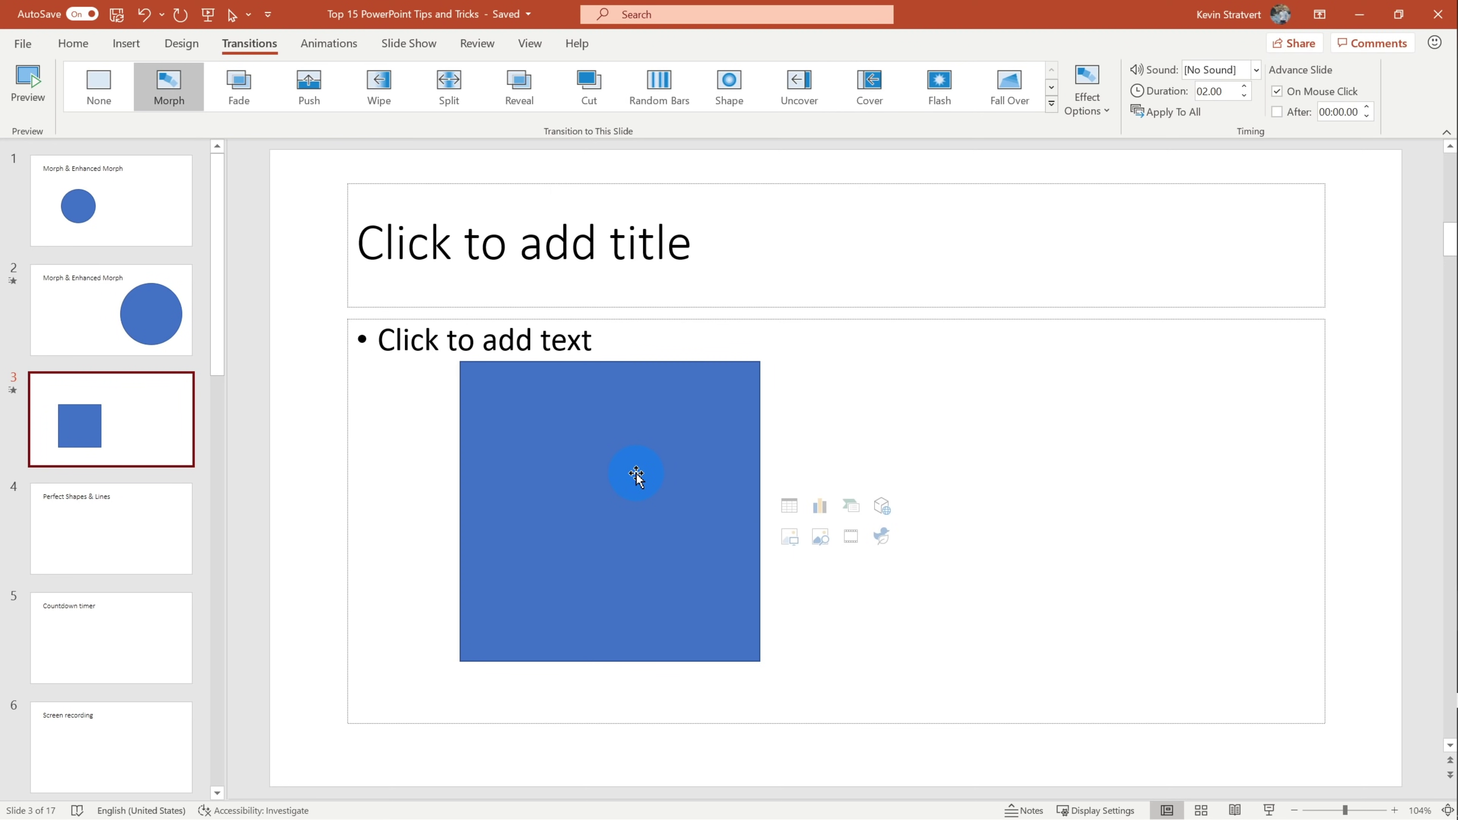
# - In the Selection Pane, rename the slide 3 square (Rectangle 3) to !!Morph
pyautogui.moveTo(636, 474); pyautogui.dragTo(628, 479)
pyautogui.click(629, 468)
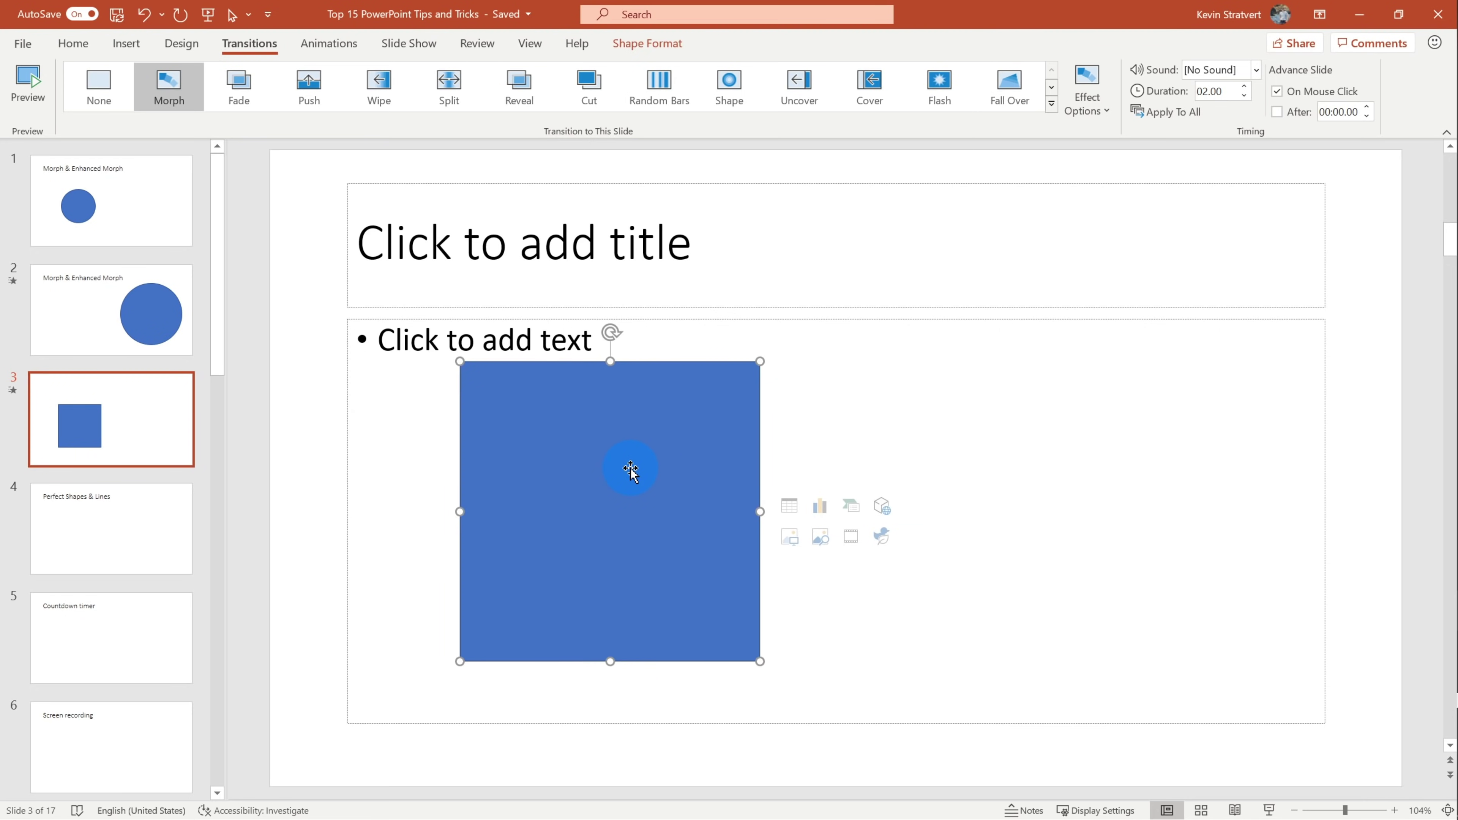
pyautogui.click(73, 43)
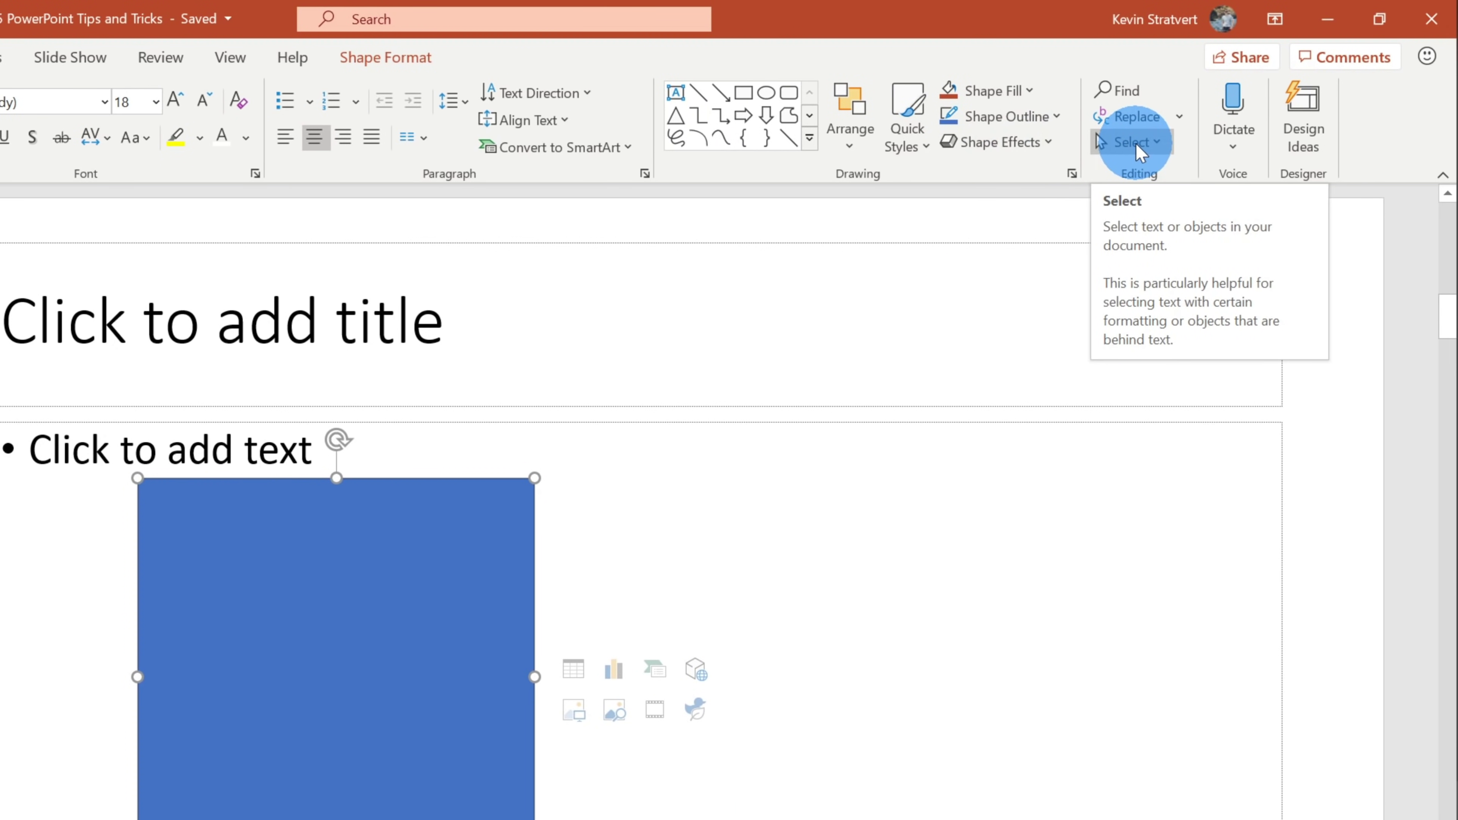
pyautogui.click(1133, 142)
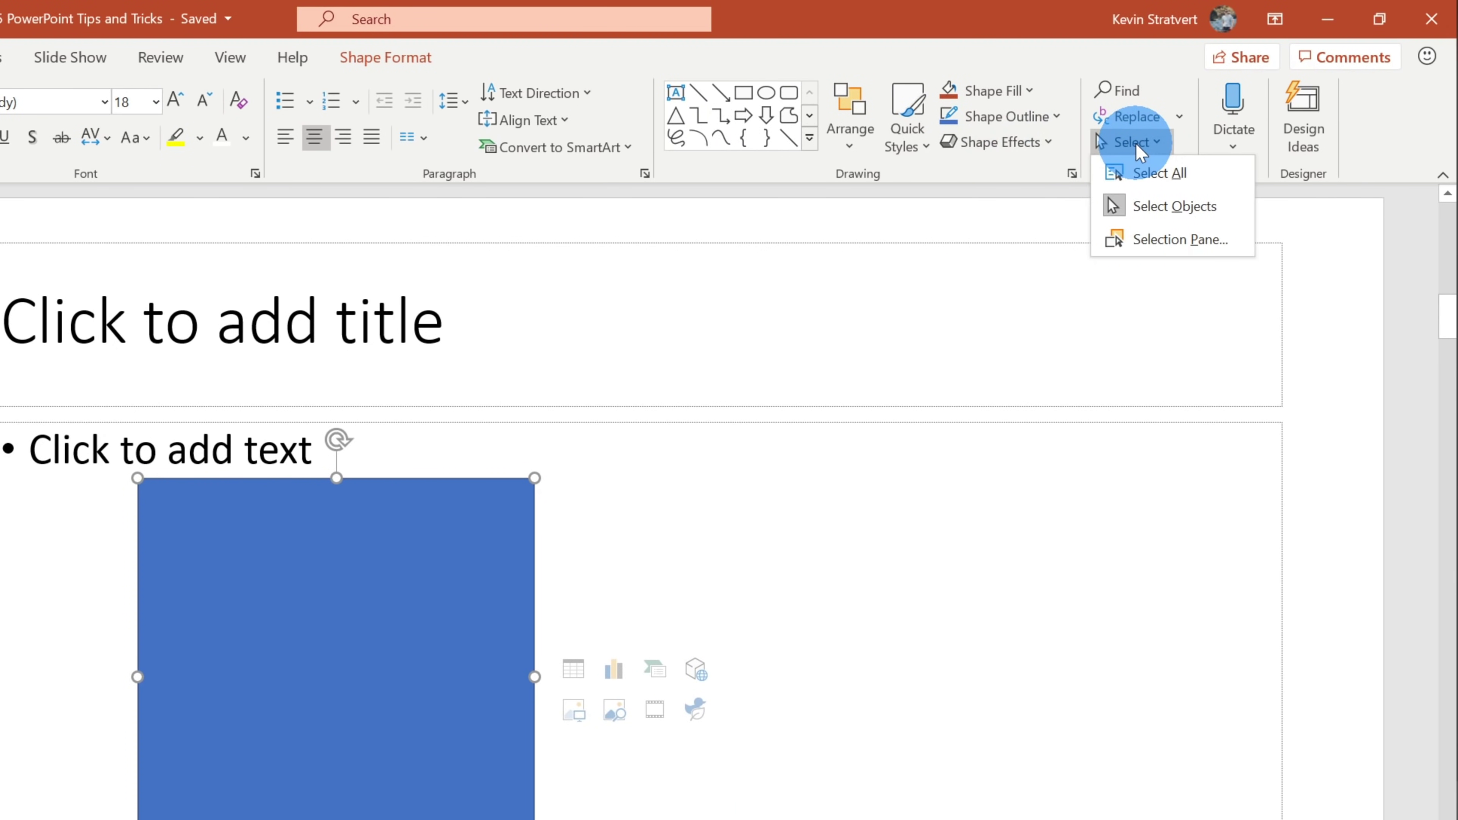
pyautogui.click(1191, 239)
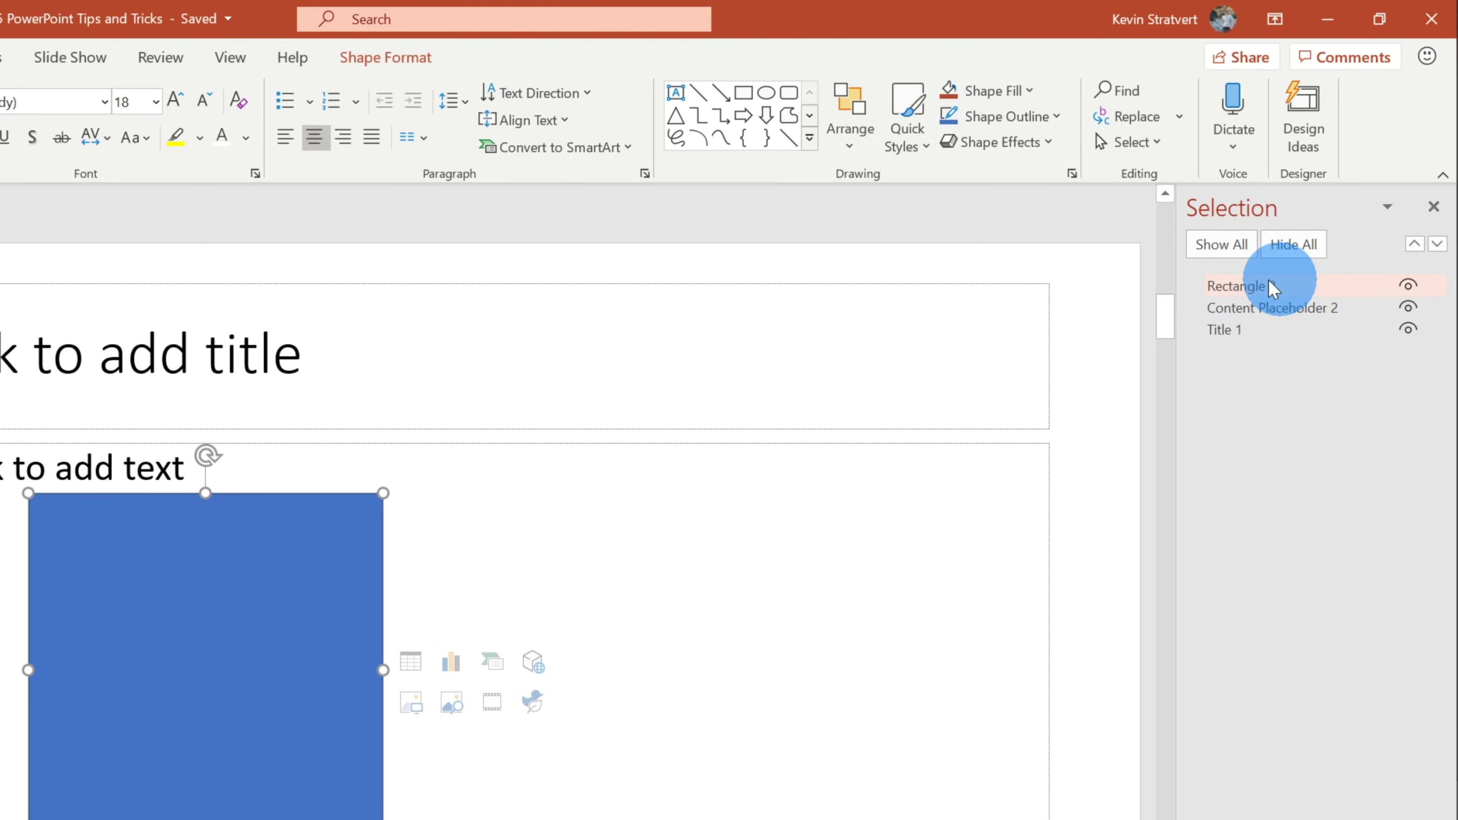
pyautogui.doubleClick(1285, 287)
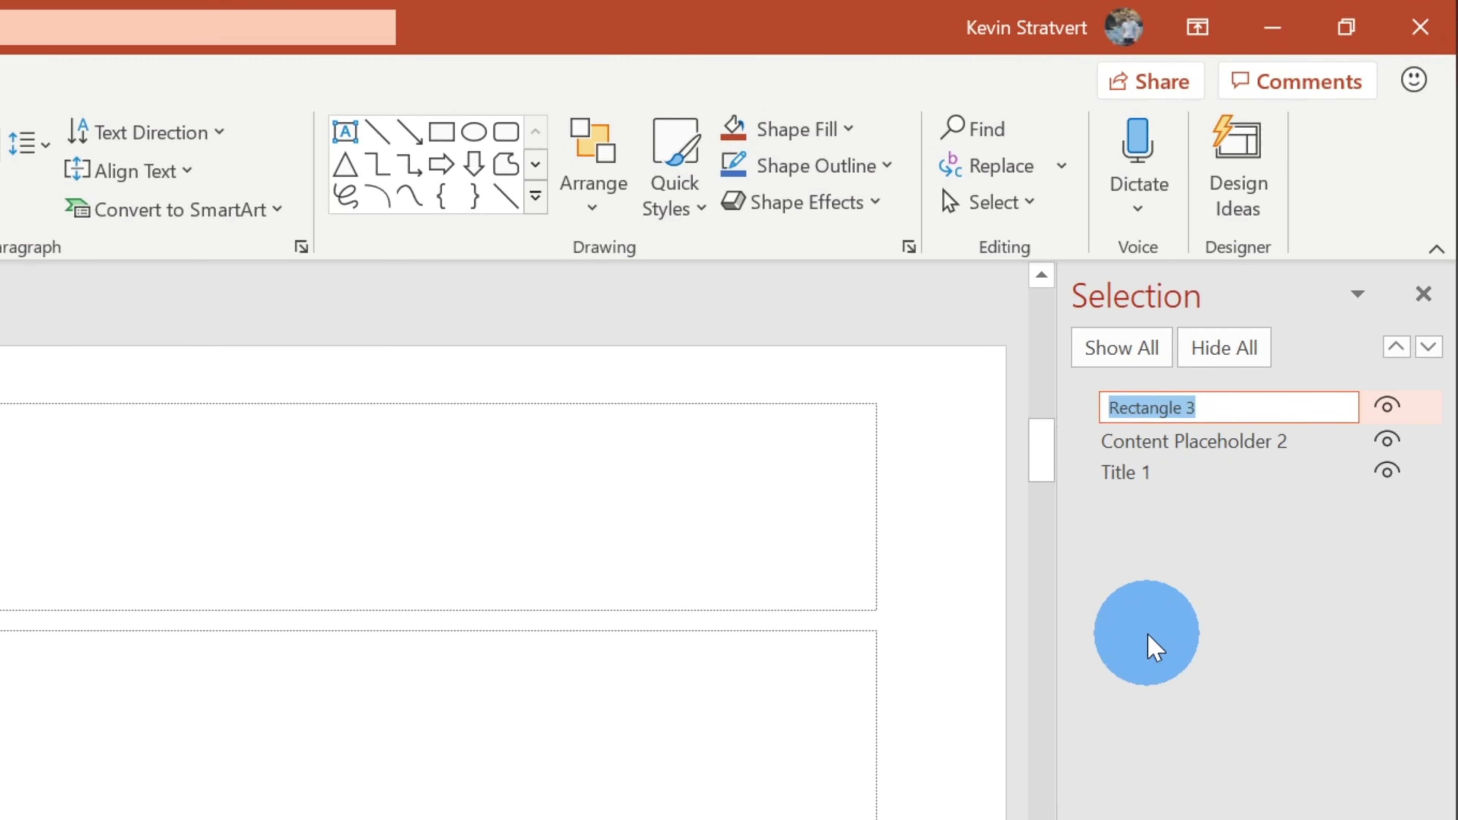
pyautogui.write('!!Morph')
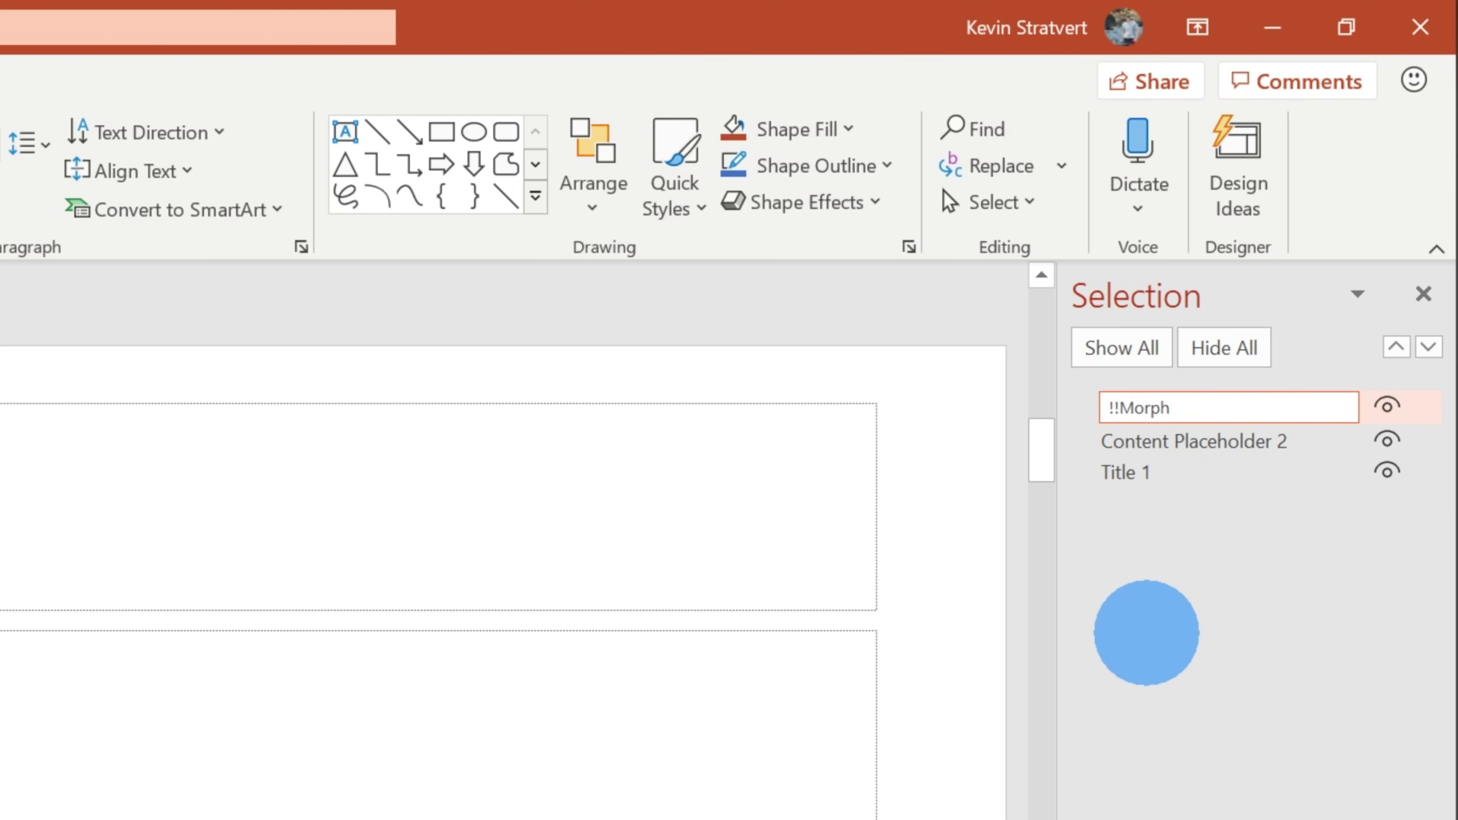
pyautogui.press('Left')
pyautogui.press('Left')
pyautogui.press('Left')
pyautogui.press('Left')
pyautogui.press('Left')
pyautogui.press('Left')
pyautogui.press('Right')
pyautogui.press('Right')
pyautogui.hotkey('shift', 'Right')
pyautogui.hotkey('shift', 'Right')
pyautogui.hotkey('shift', 'Right')
pyautogui.hotkey('shift', 'Right')
pyautogui.hotkey('shift', 'Right')
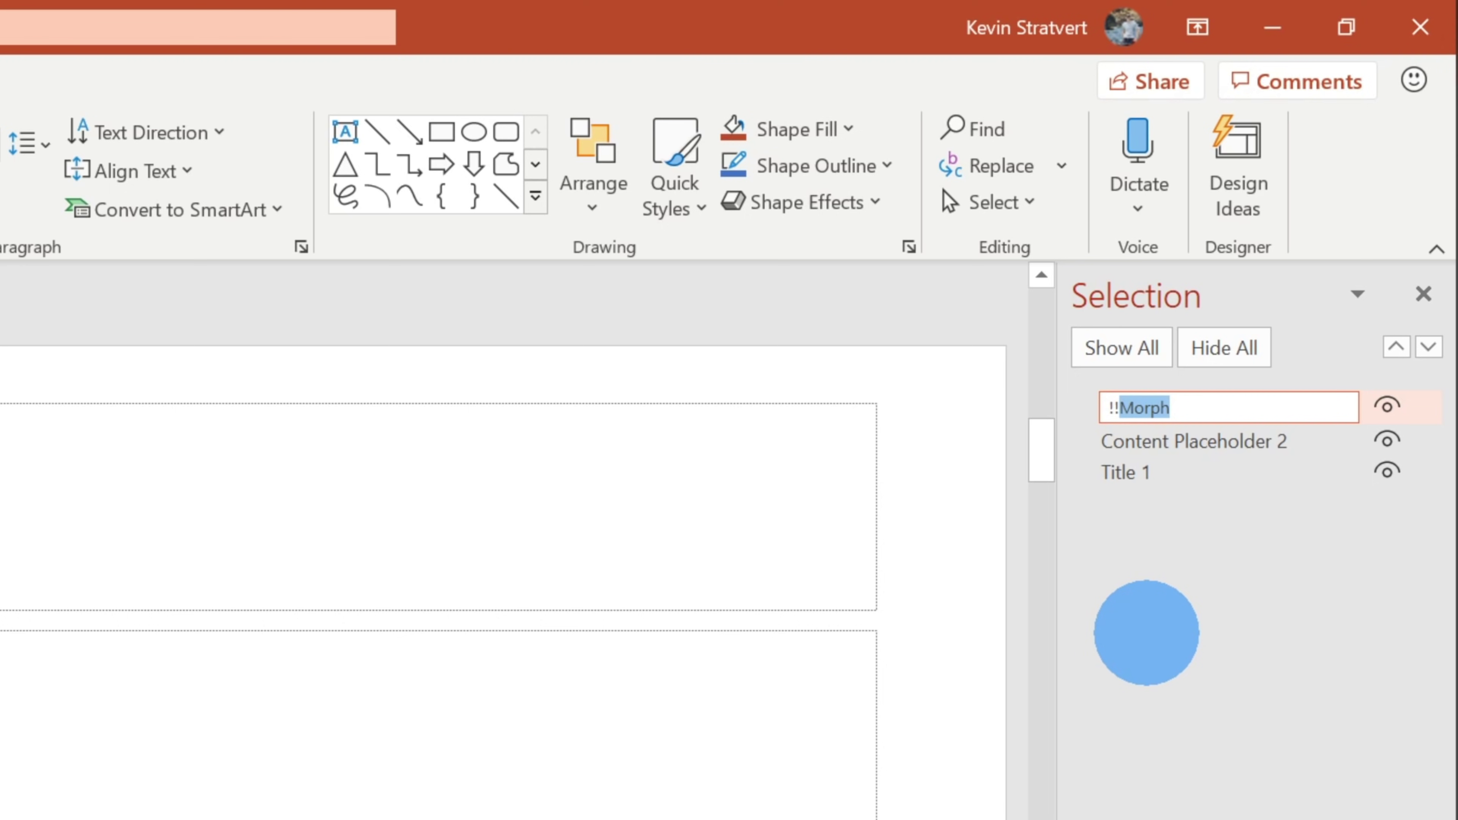
pyautogui.hotkey('shift', 'Home')
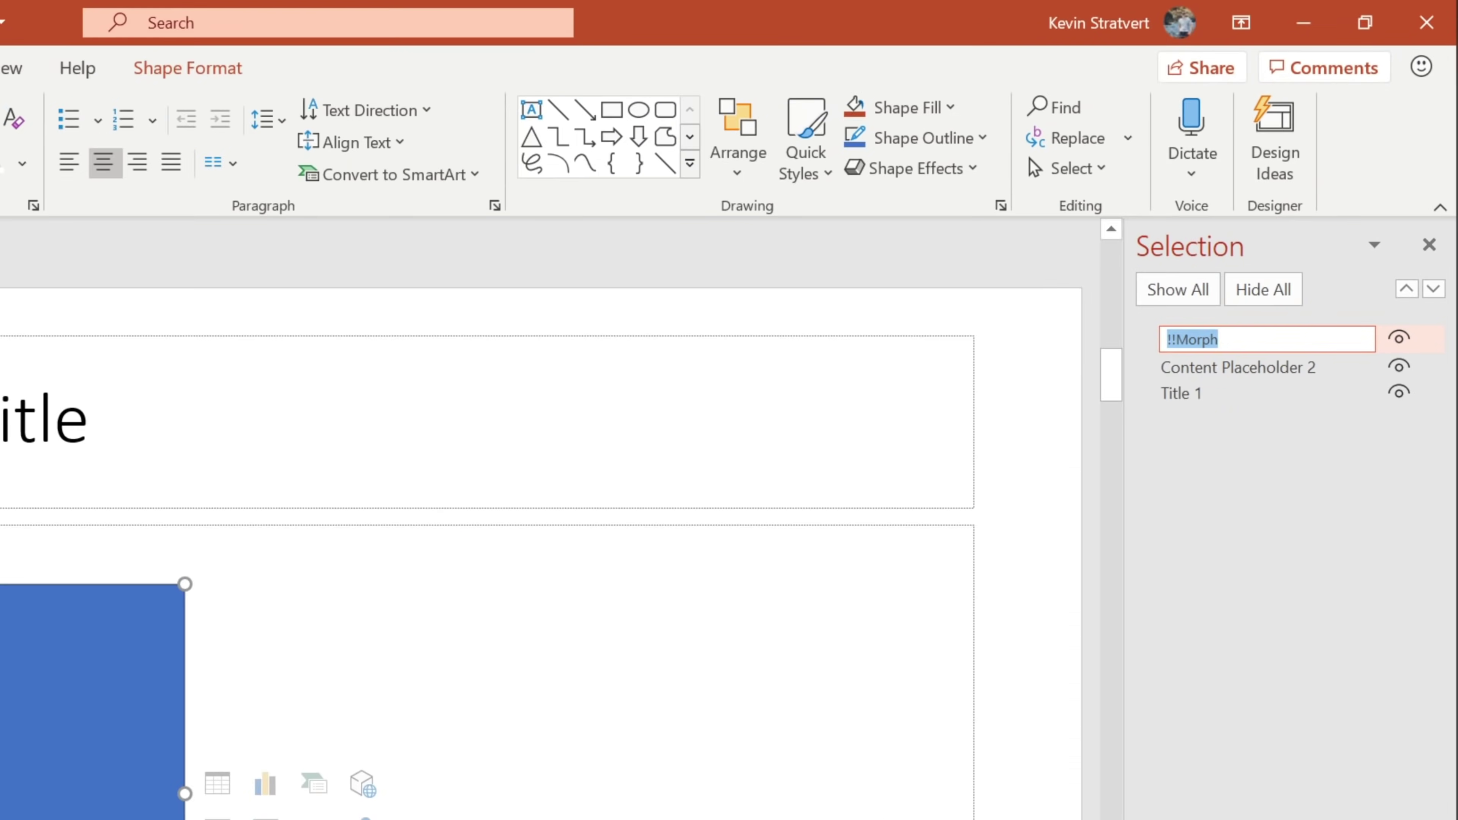
# - Rename the large circle on slide 2 from Oval 3 to !!Morph
pyautogui.click(69, 286)
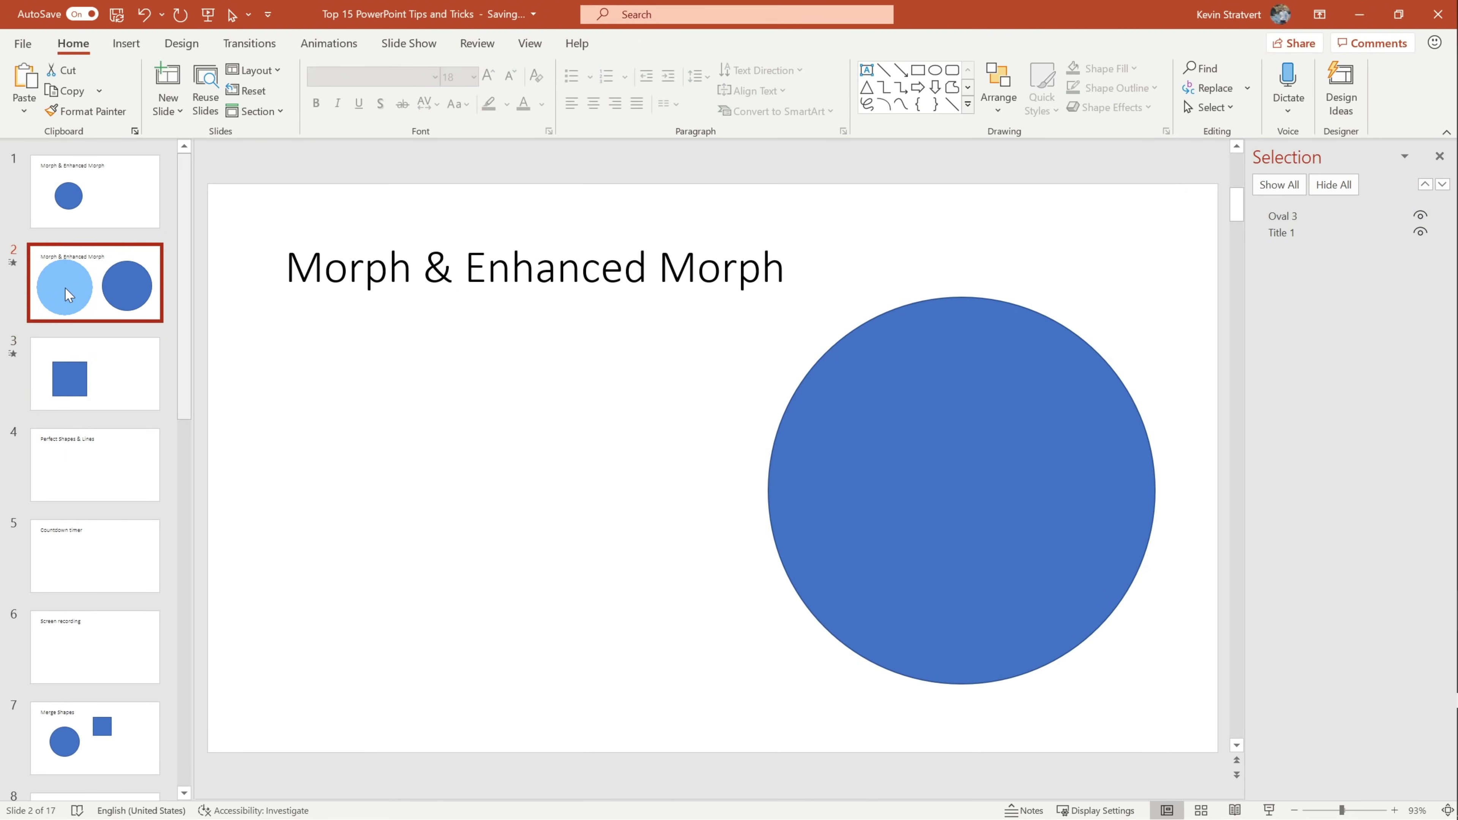
pyautogui.click(1029, 468)
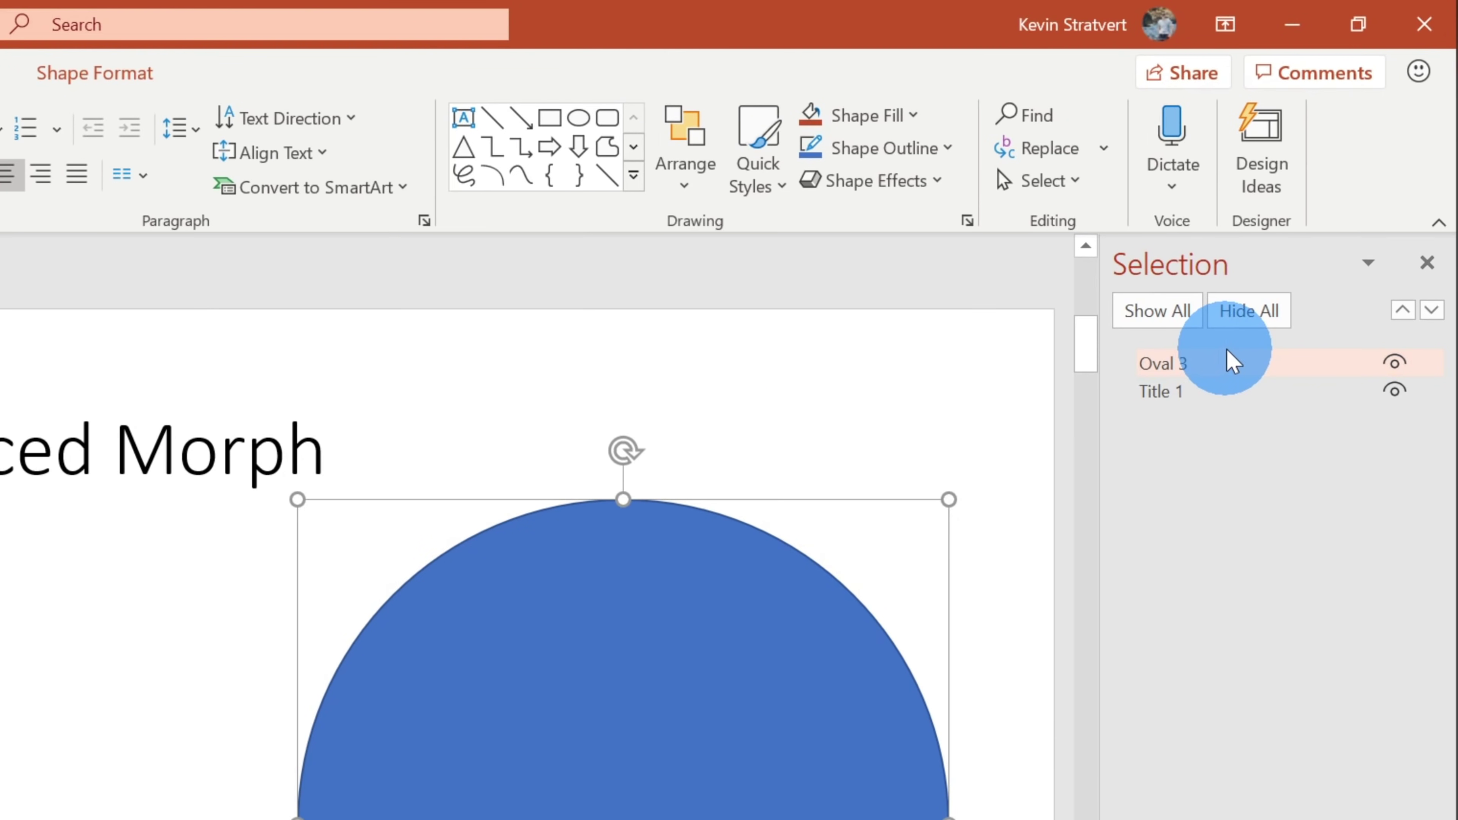
pyautogui.doubleClick(1317, 214)
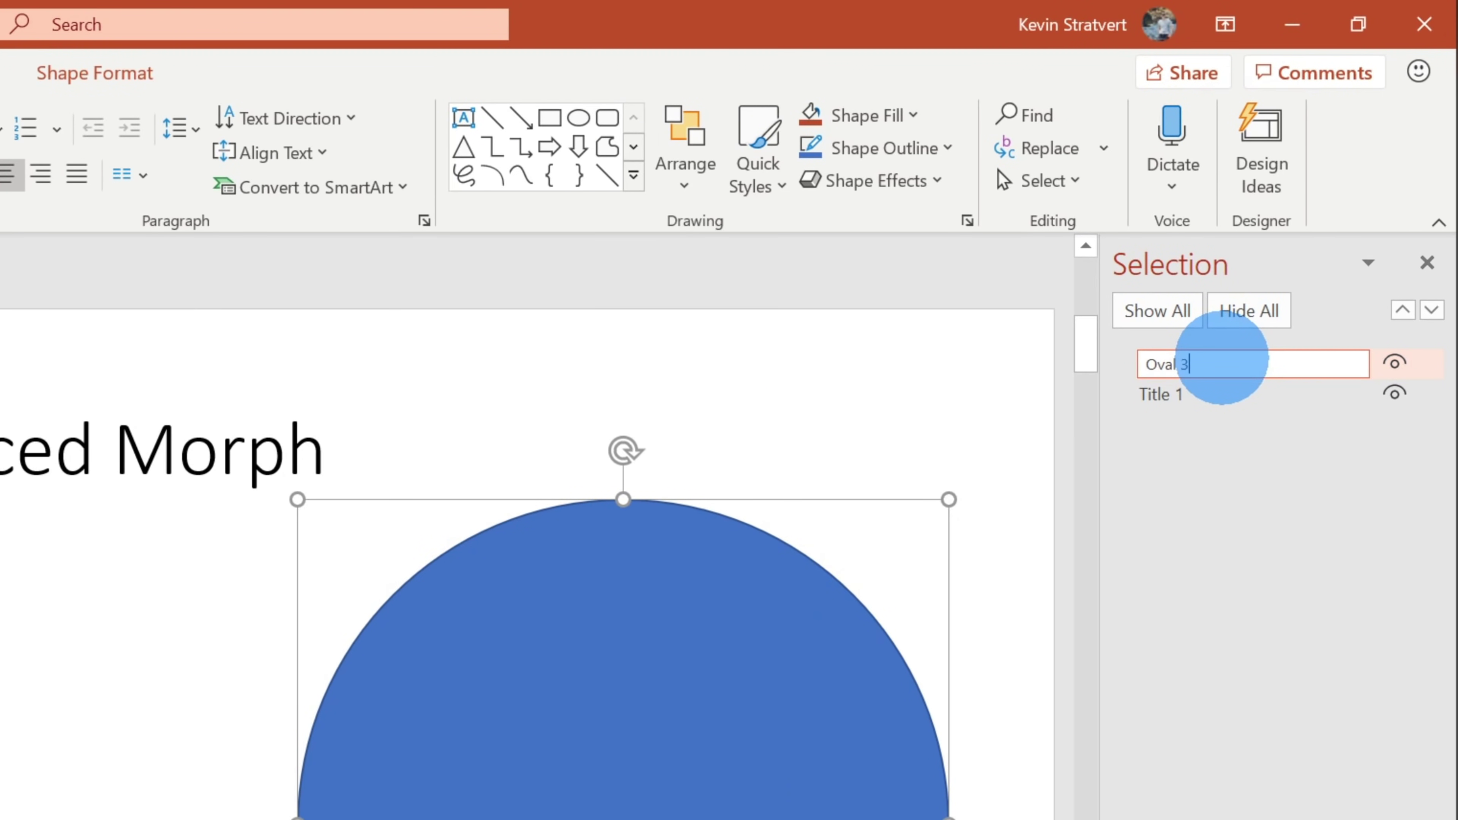
pyautogui.hotkey('ctrl', 'a')
pyautogui.write('!!Morph')
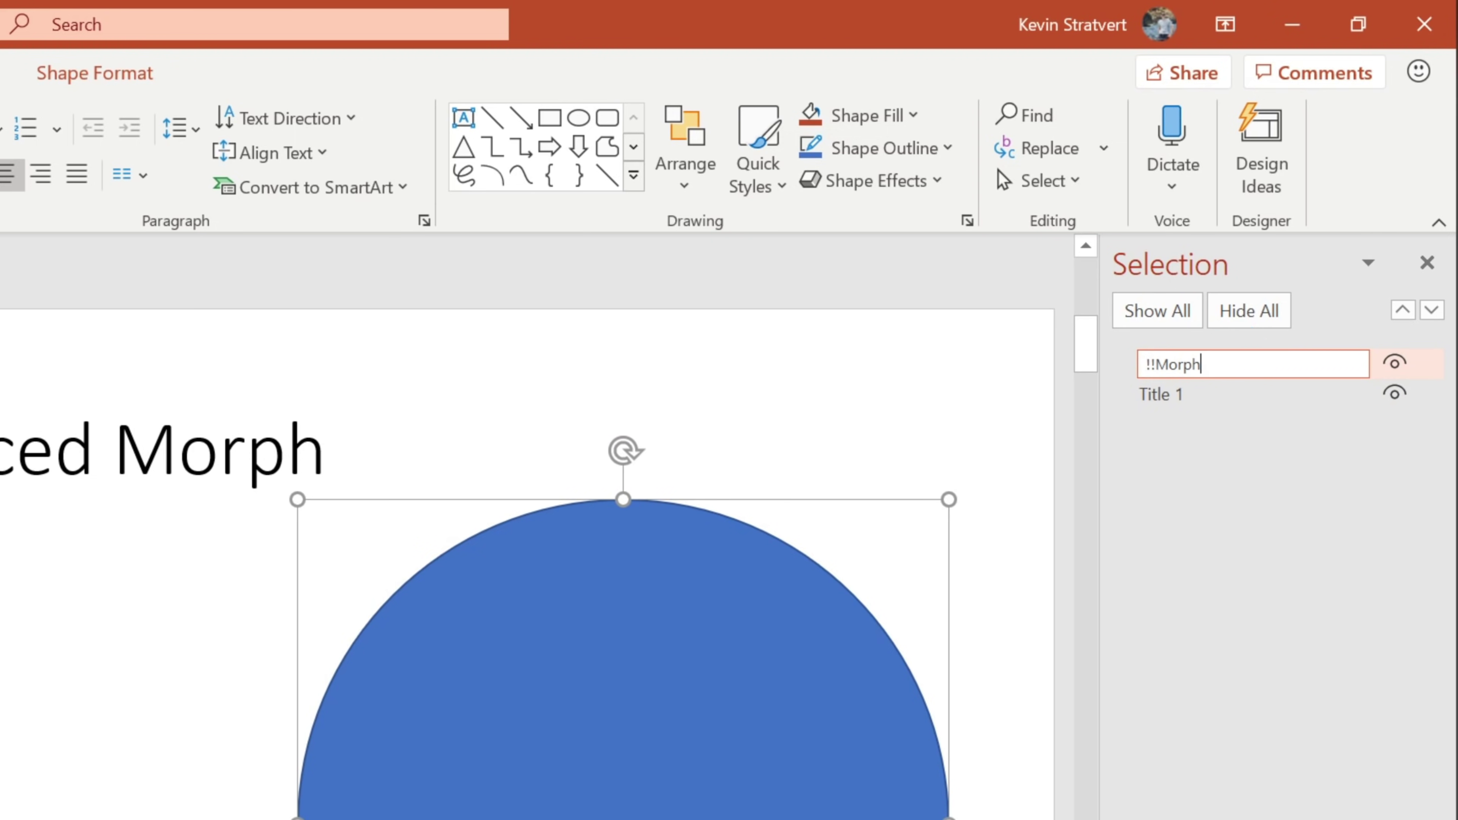
pyautogui.click(92, 274)
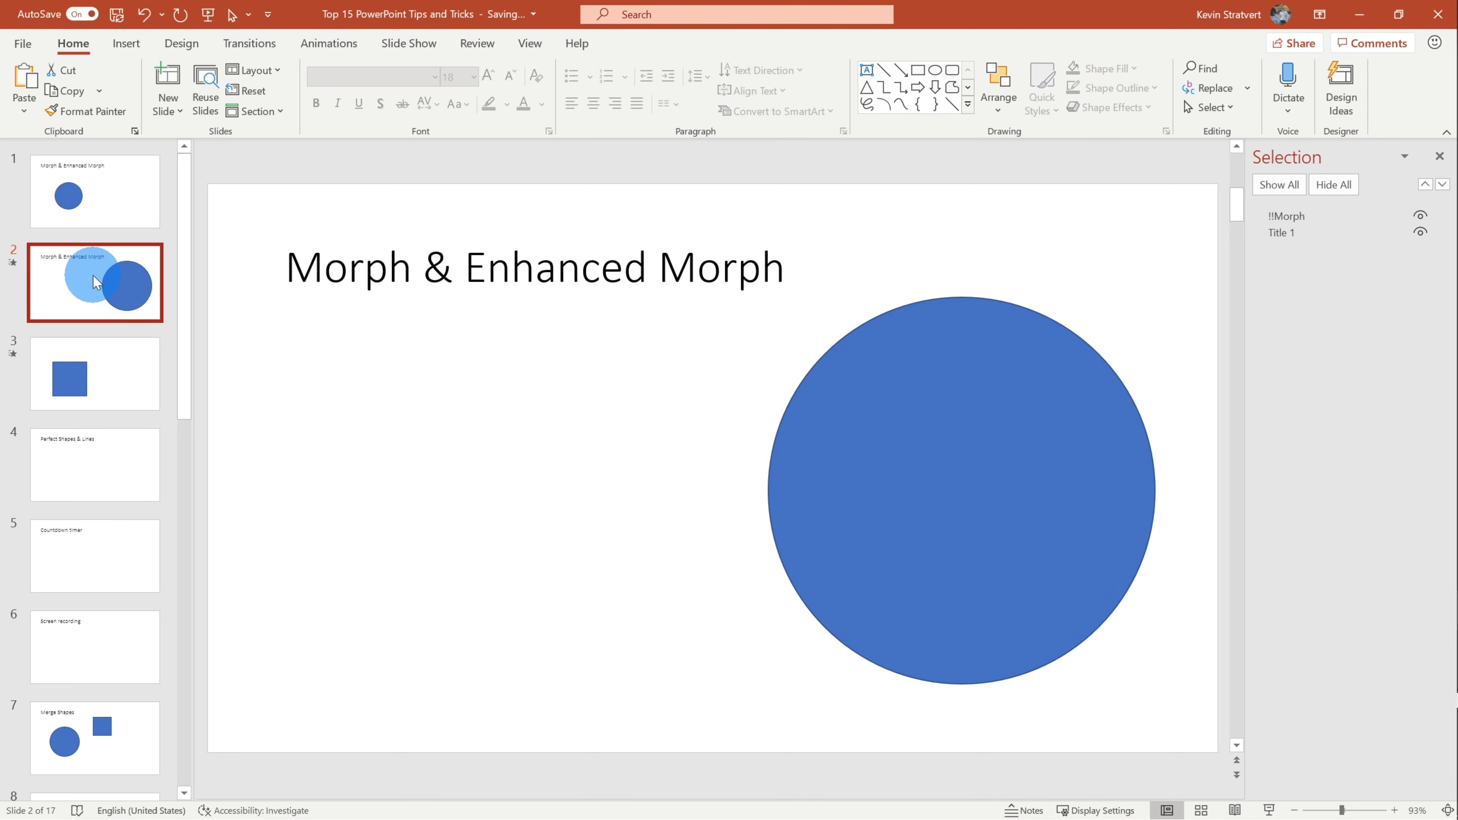
# - Run the slide show from slide 2 through the Morph transitions, then return to slide 4
pyautogui.hotkey('shift', 'F5')
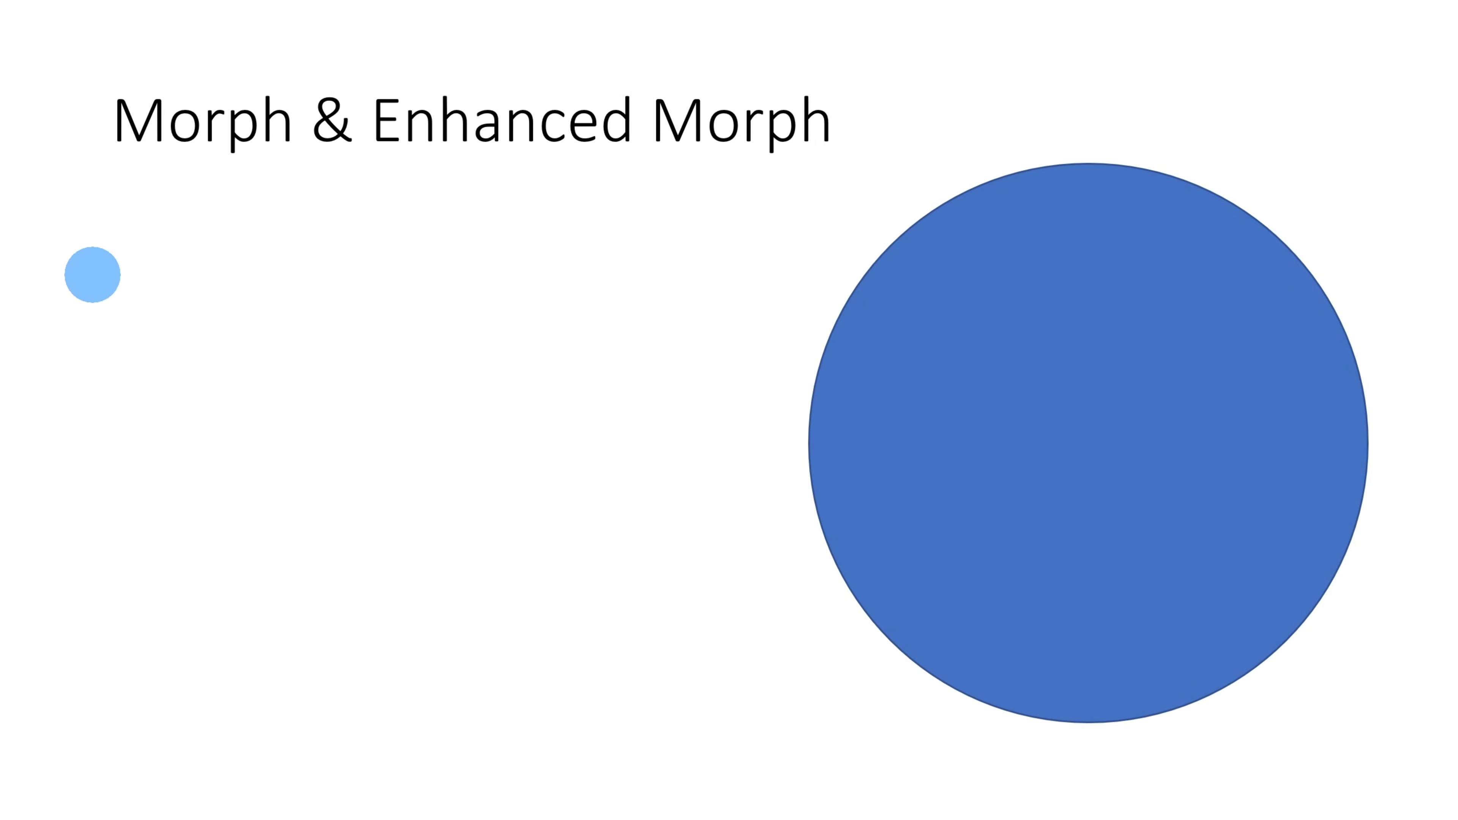
pyautogui.click(92, 274)
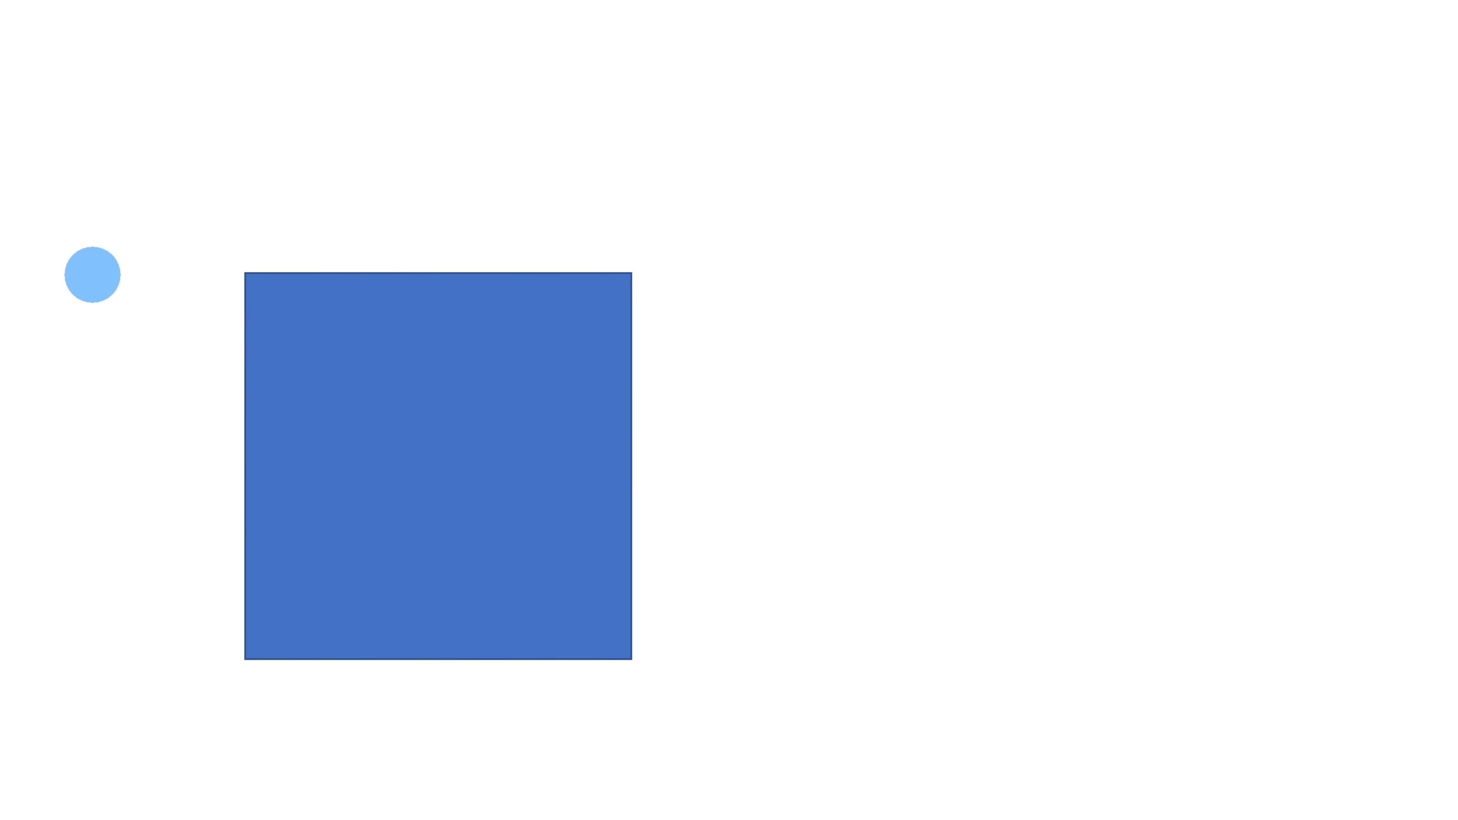
pyautogui.click(93, 275)
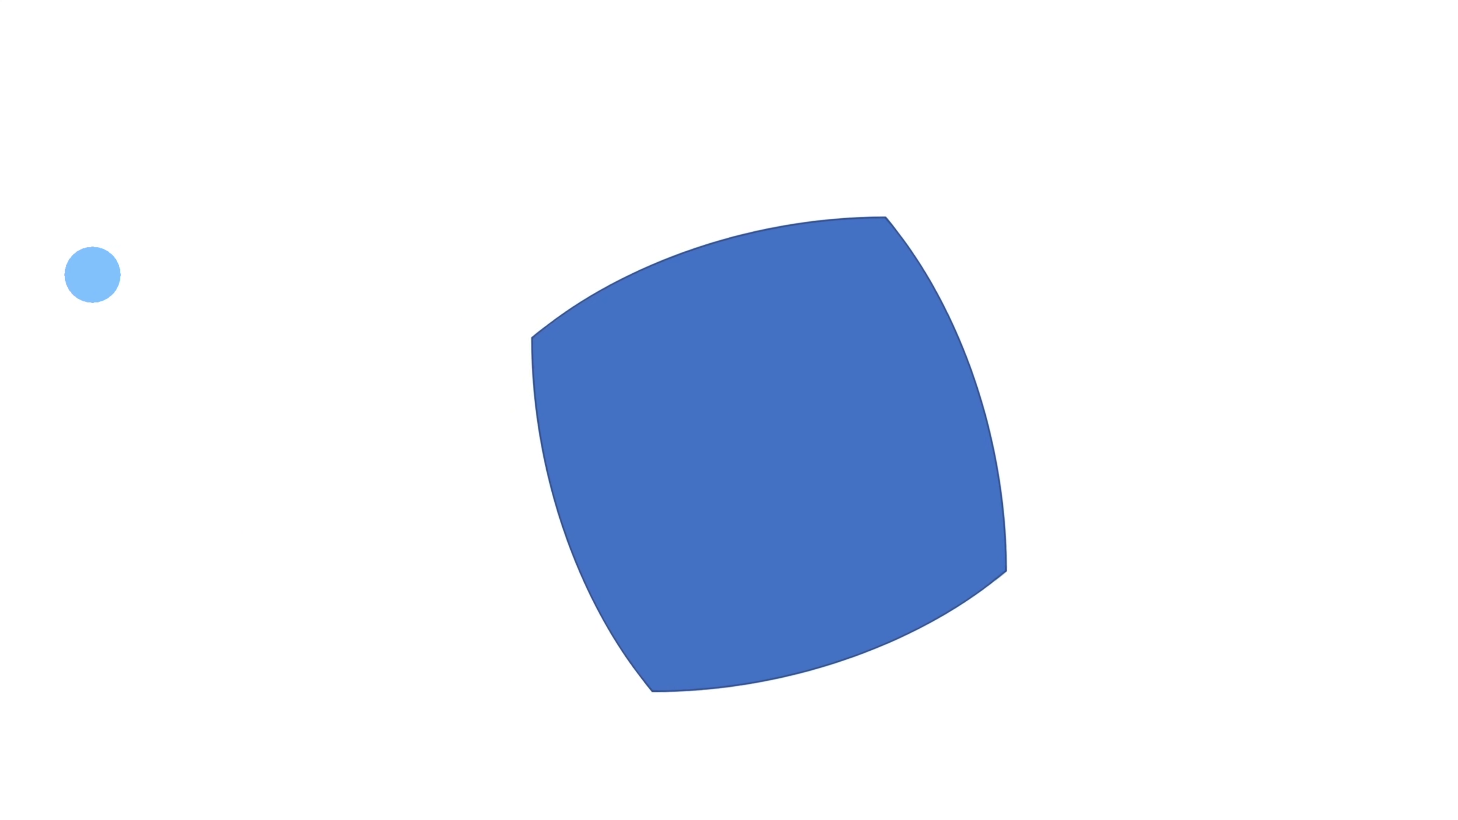
pyautogui.click(92, 275)
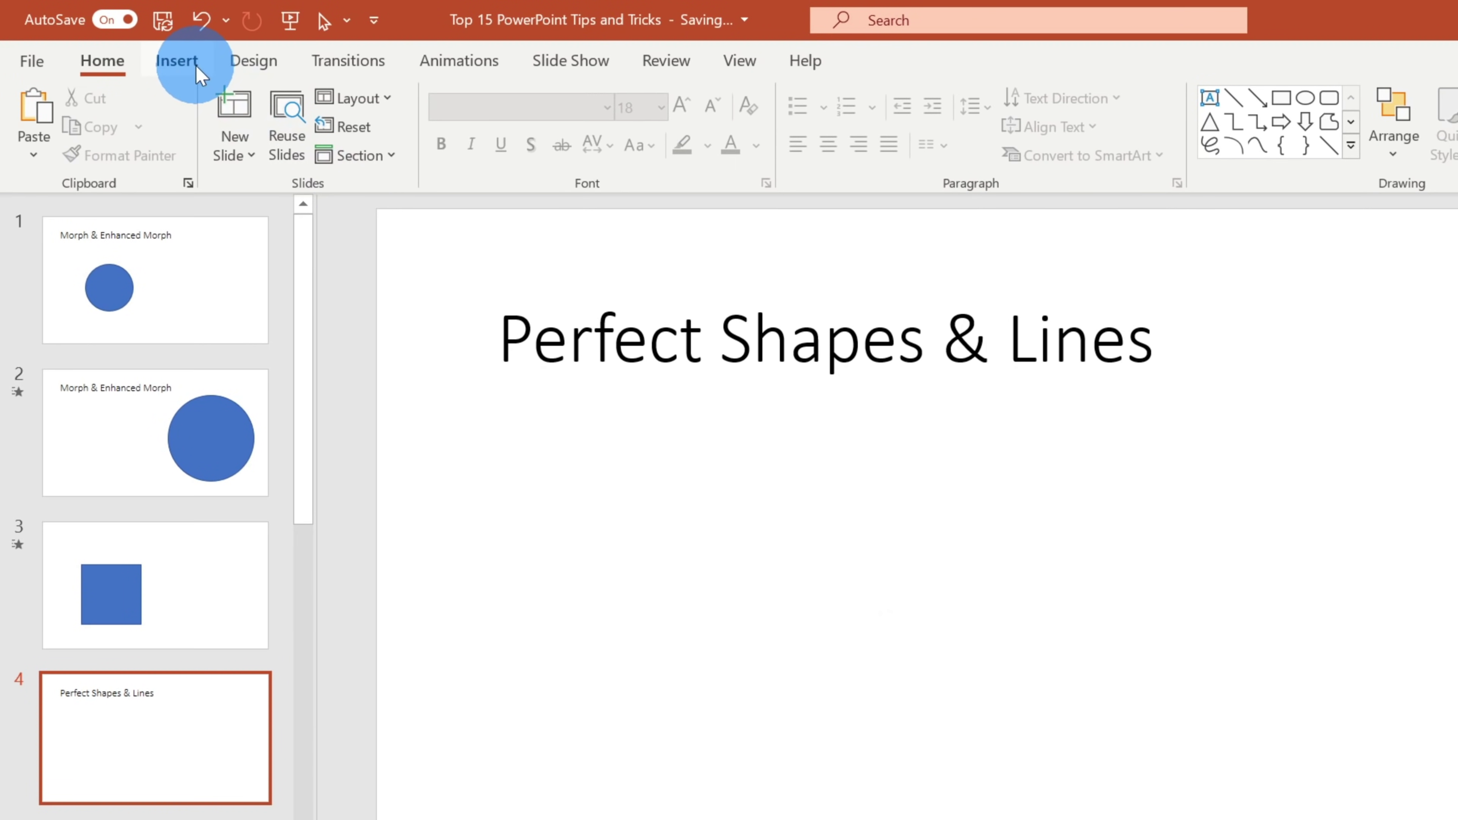
pyautogui.click(195, 66)
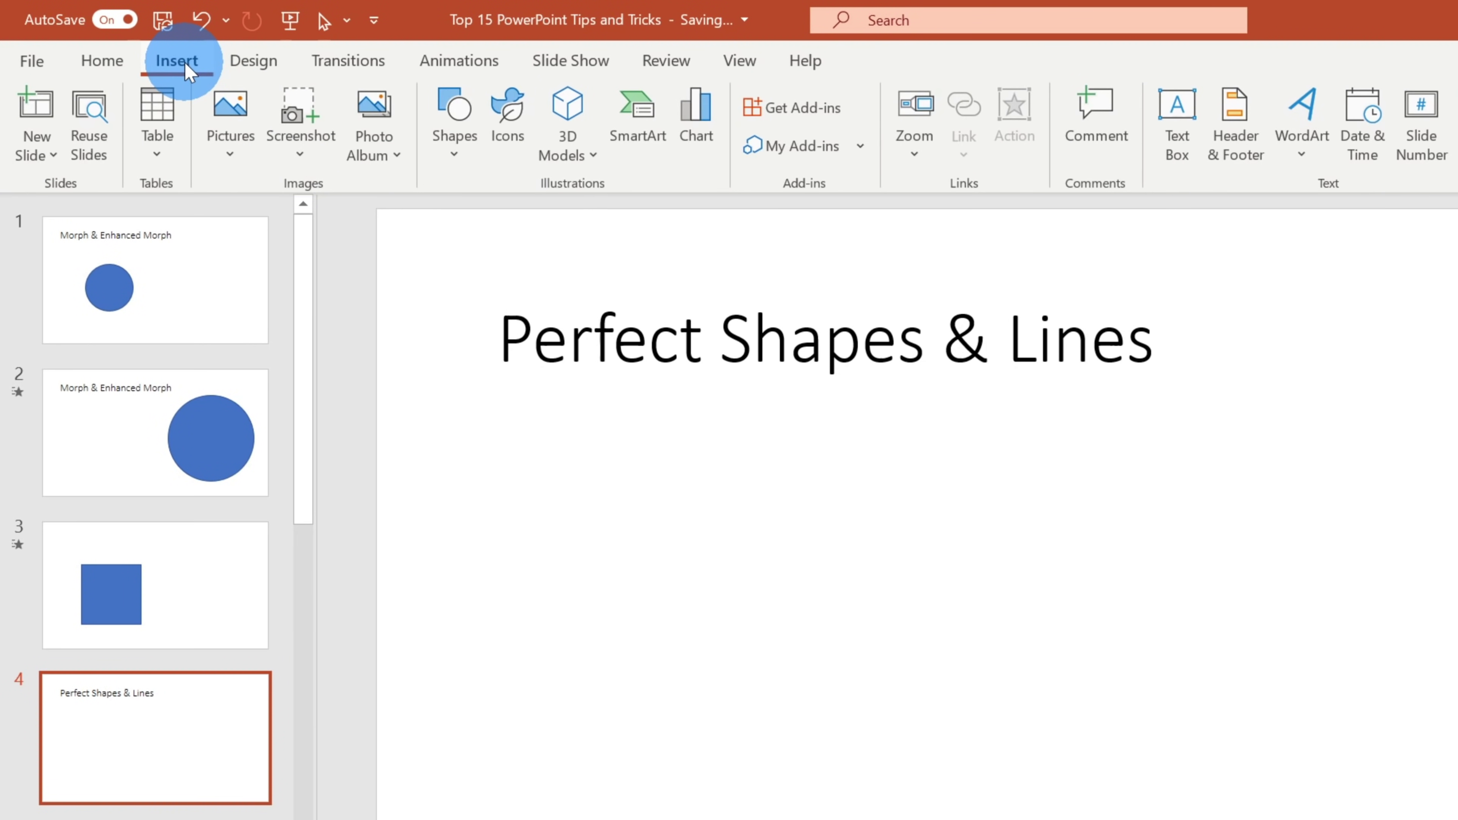
# - Draw a perfect blue circle below the Perfect Shapes & Lines title
pyautogui.click(471, 137)
pyautogui.click(522, 215)
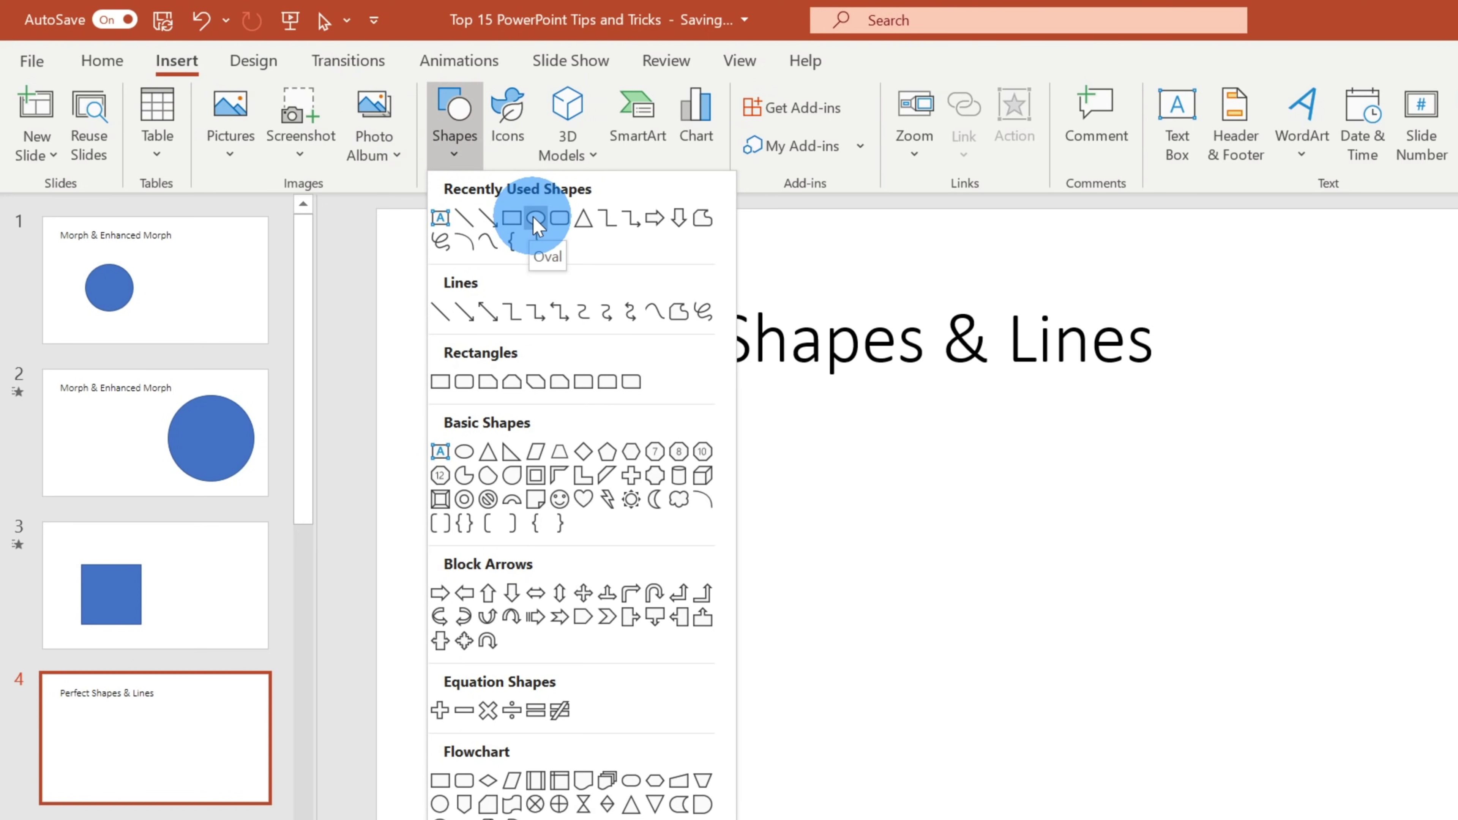
pyautogui.click(536, 218)
pyautogui.moveTo(563, 464); pyautogui.dragTo(687, 578)
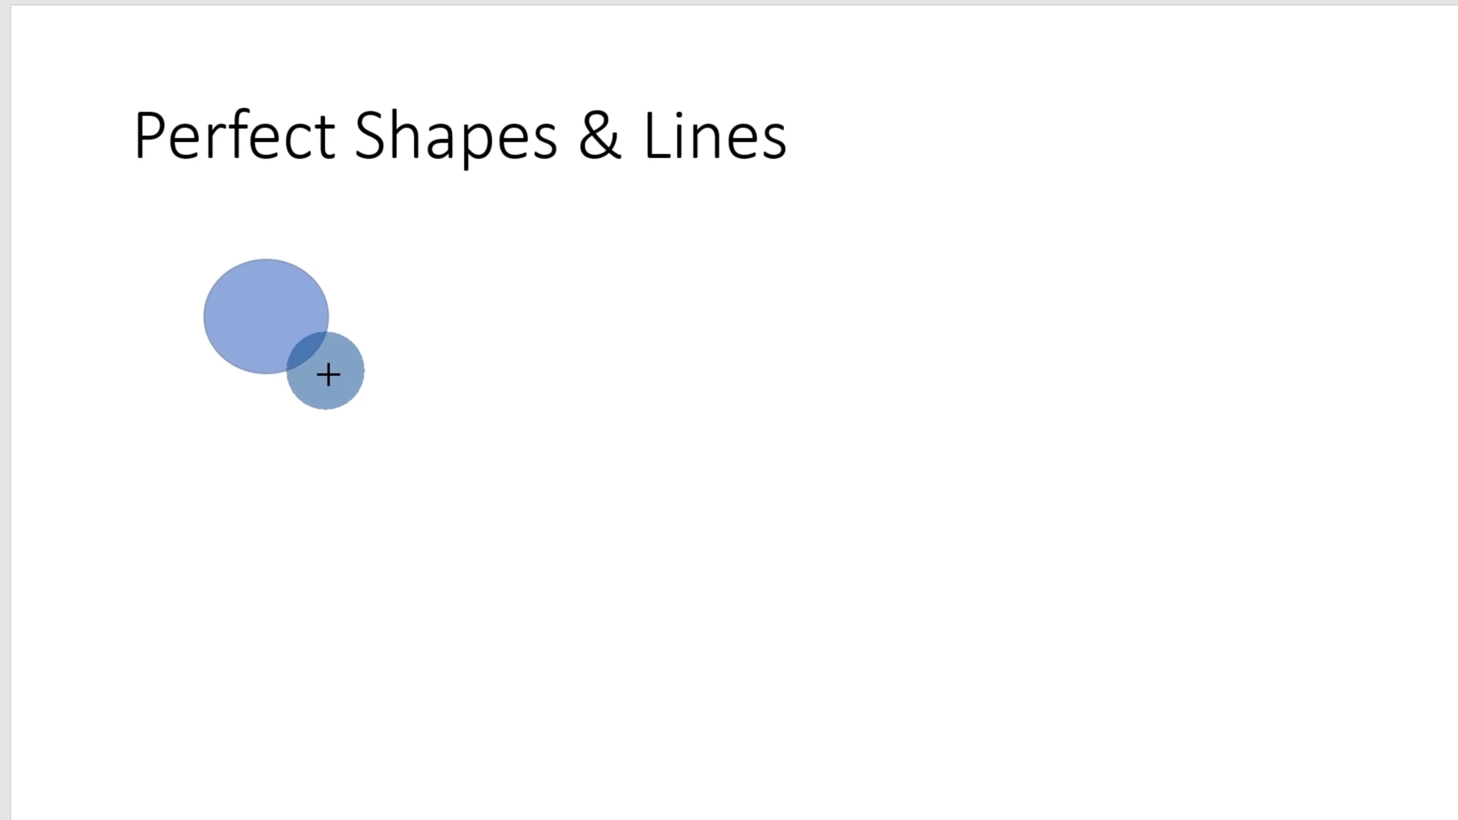
pyautogui.moveTo(327, 374)
pyautogui.mouseDown()
pyautogui.moveTo(355, 485)
pyautogui.moveTo(458, 531)
pyautogui.moveTo(618, 433)
pyautogui.moveTo(620, 481)
pyautogui.moveTo(588, 521)
pyautogui.moveTo(597, 611)
pyautogui.mouseUp()
pyautogui.moveTo(584, 638)
pyautogui.mouseDown()
pyautogui.moveTo(556, 690)
pyautogui.moveTo(520, 690)
pyautogui.moveTo(569, 659)
pyautogui.moveTo(645, 511)
pyautogui.moveTo(574, 540)
pyautogui.moveTo(535, 492)
pyautogui.mouseUp()
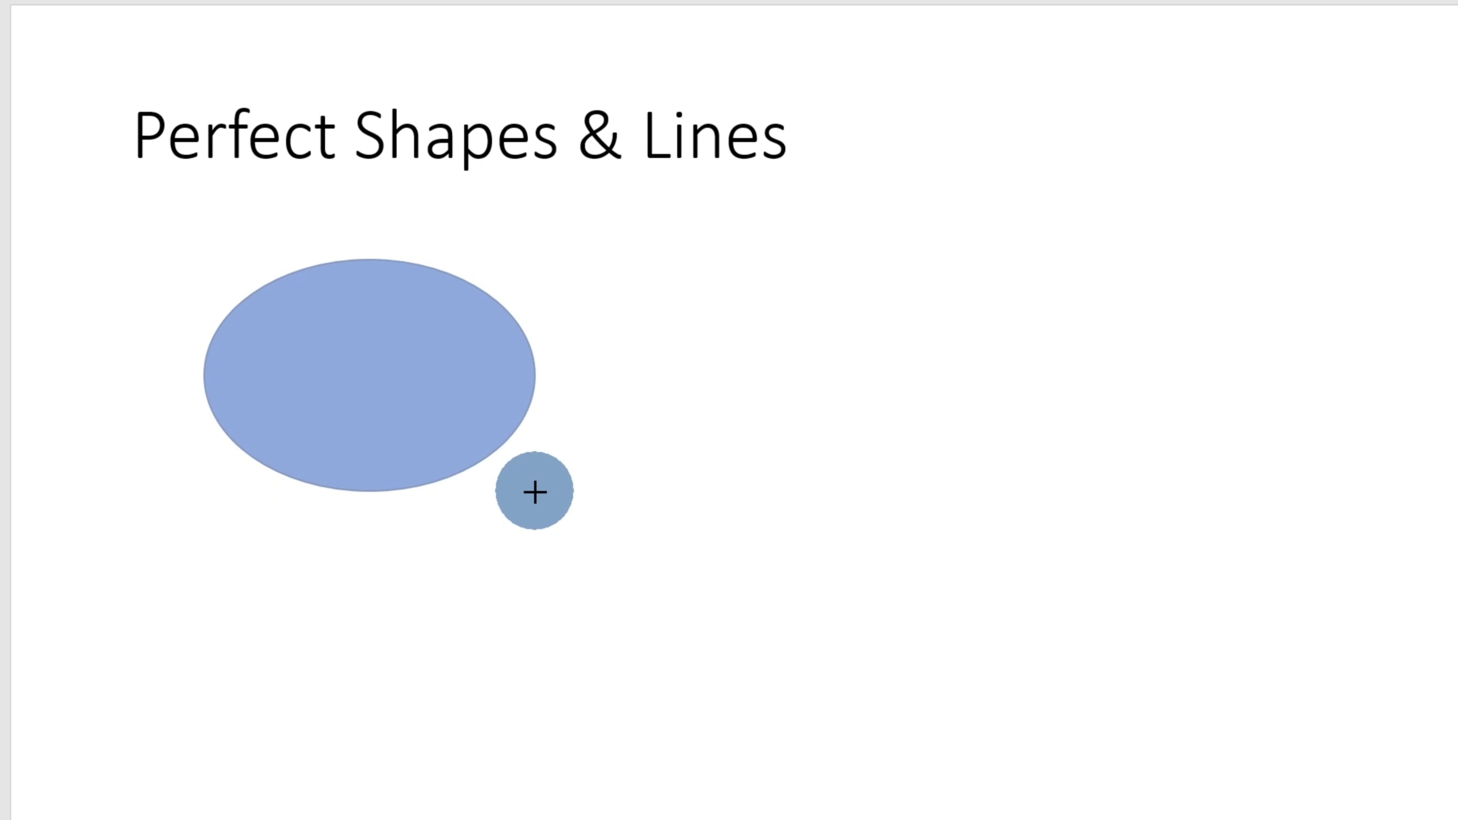
pyautogui.moveTo(535, 492)
pyautogui.mouseDown()
pyautogui.moveTo(605, 570)
pyautogui.moveTo(924, 797)
pyautogui.moveTo(518, 523)
pyautogui.moveTo(680, 606)
pyautogui.moveTo(627, 557)
pyautogui.moveTo(712, 660)
pyautogui.mouseUp()
pyautogui.moveTo(514, 499); pyautogui.dragTo(438, 443)
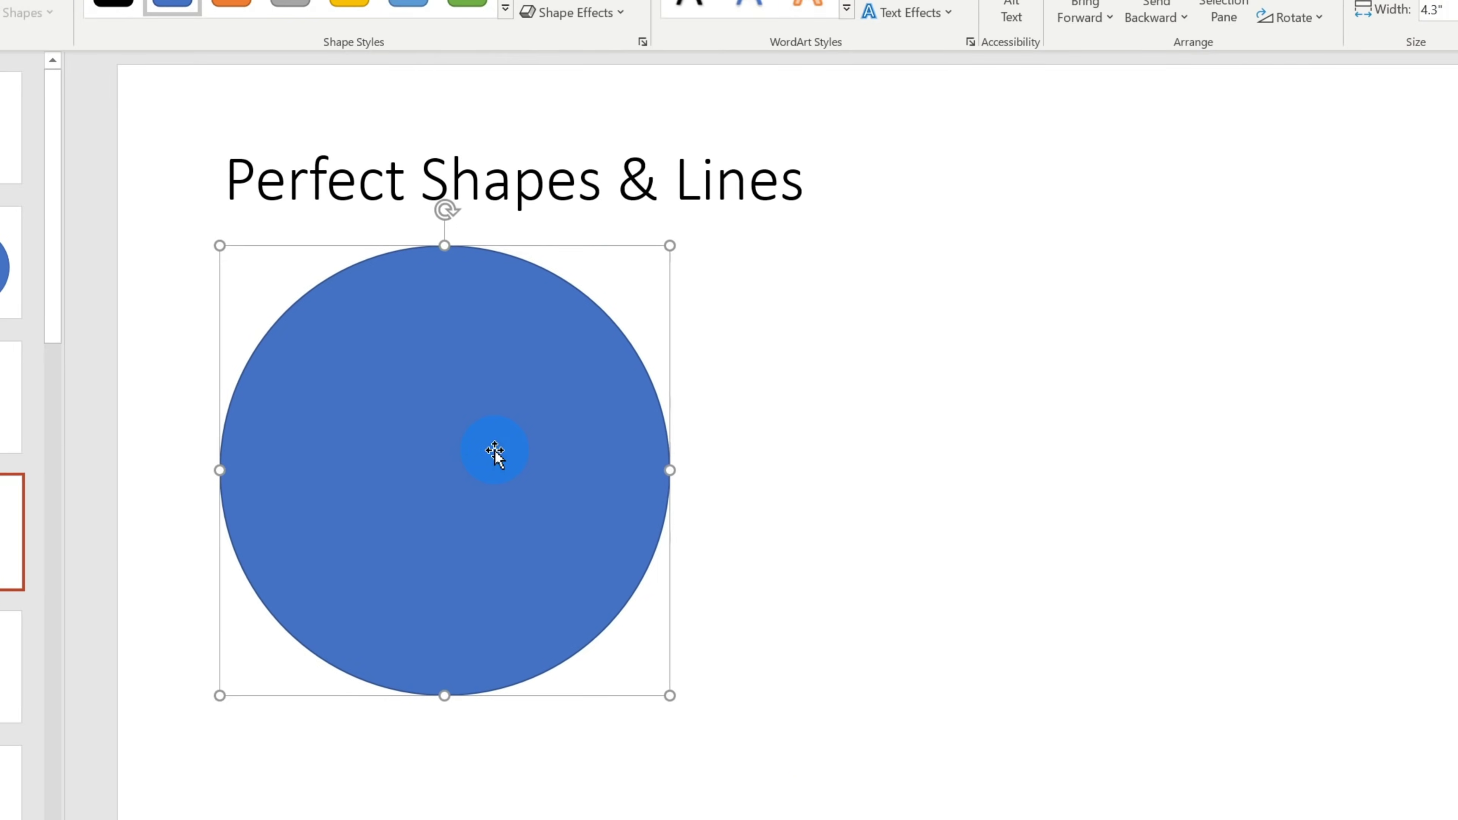
# - Draw a 3.46" perfect square and place it beside the circle
pyautogui.click(127, 43)
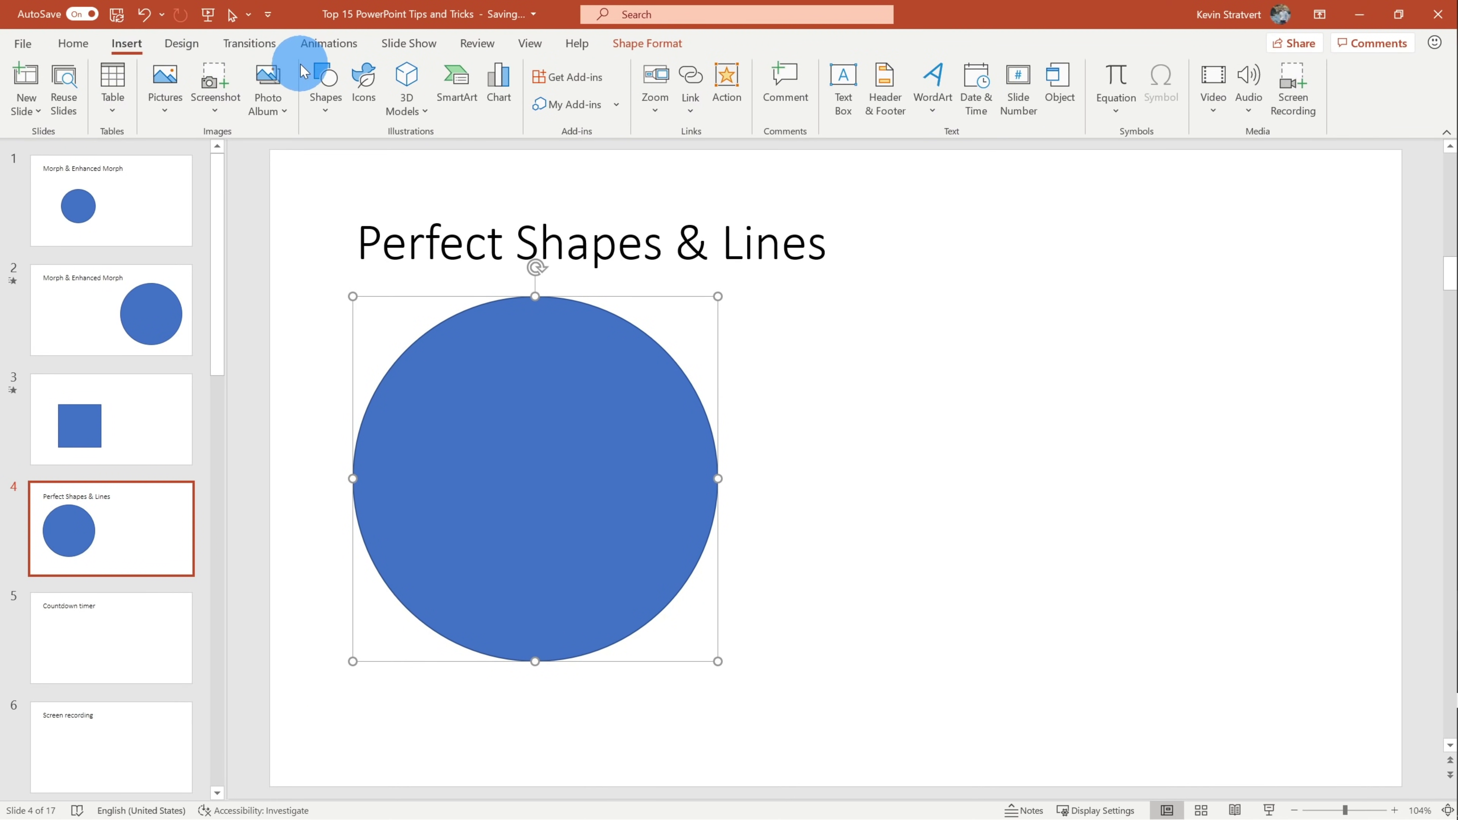
pyautogui.click(326, 100)
pyautogui.click(368, 148)
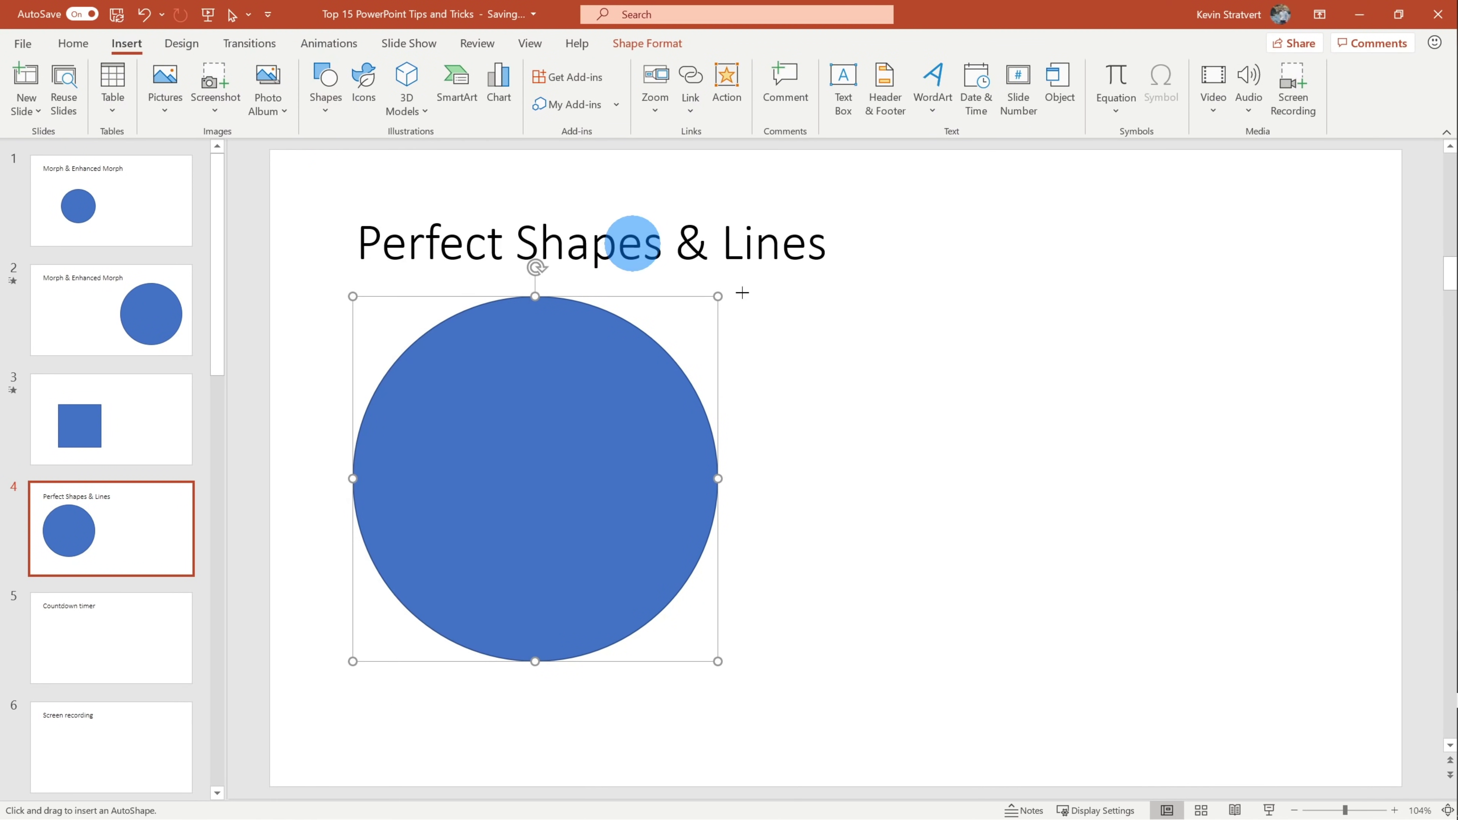
pyautogui.moveTo(843, 320); pyautogui.dragTo(1136, 516)
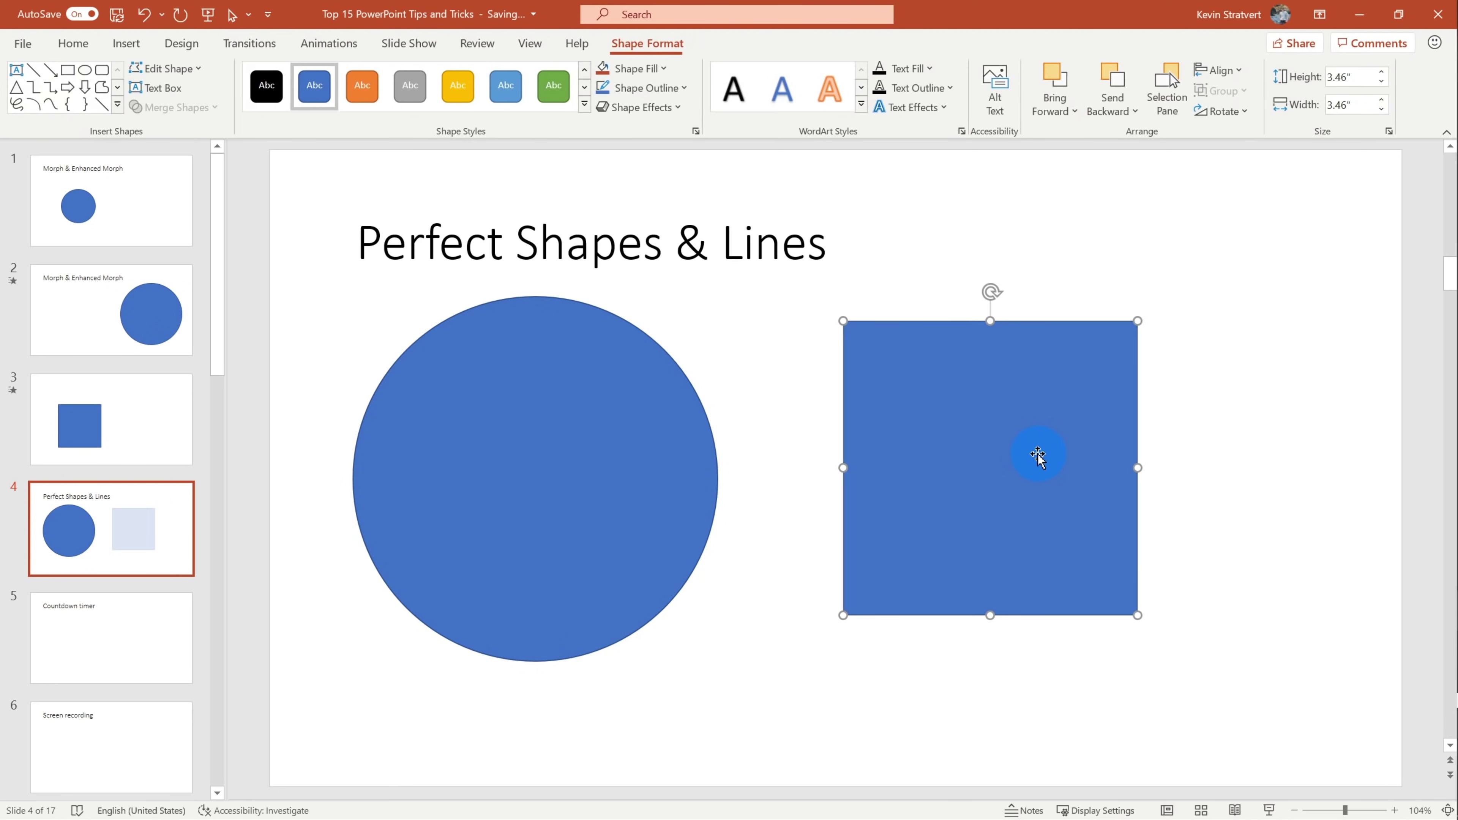
pyautogui.moveTo(1037, 455); pyautogui.dragTo(942, 448)
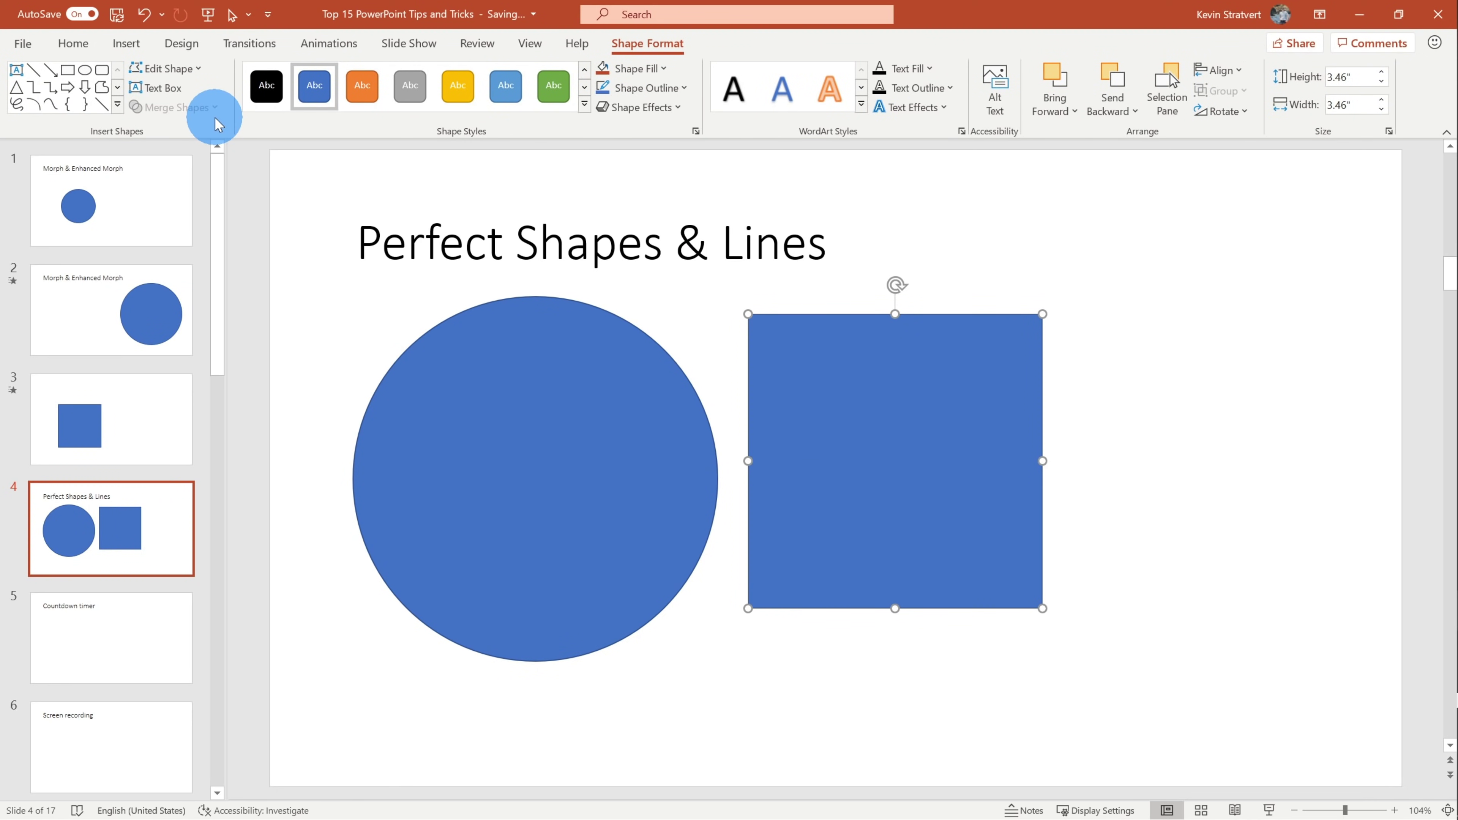
pyautogui.click(124, 44)
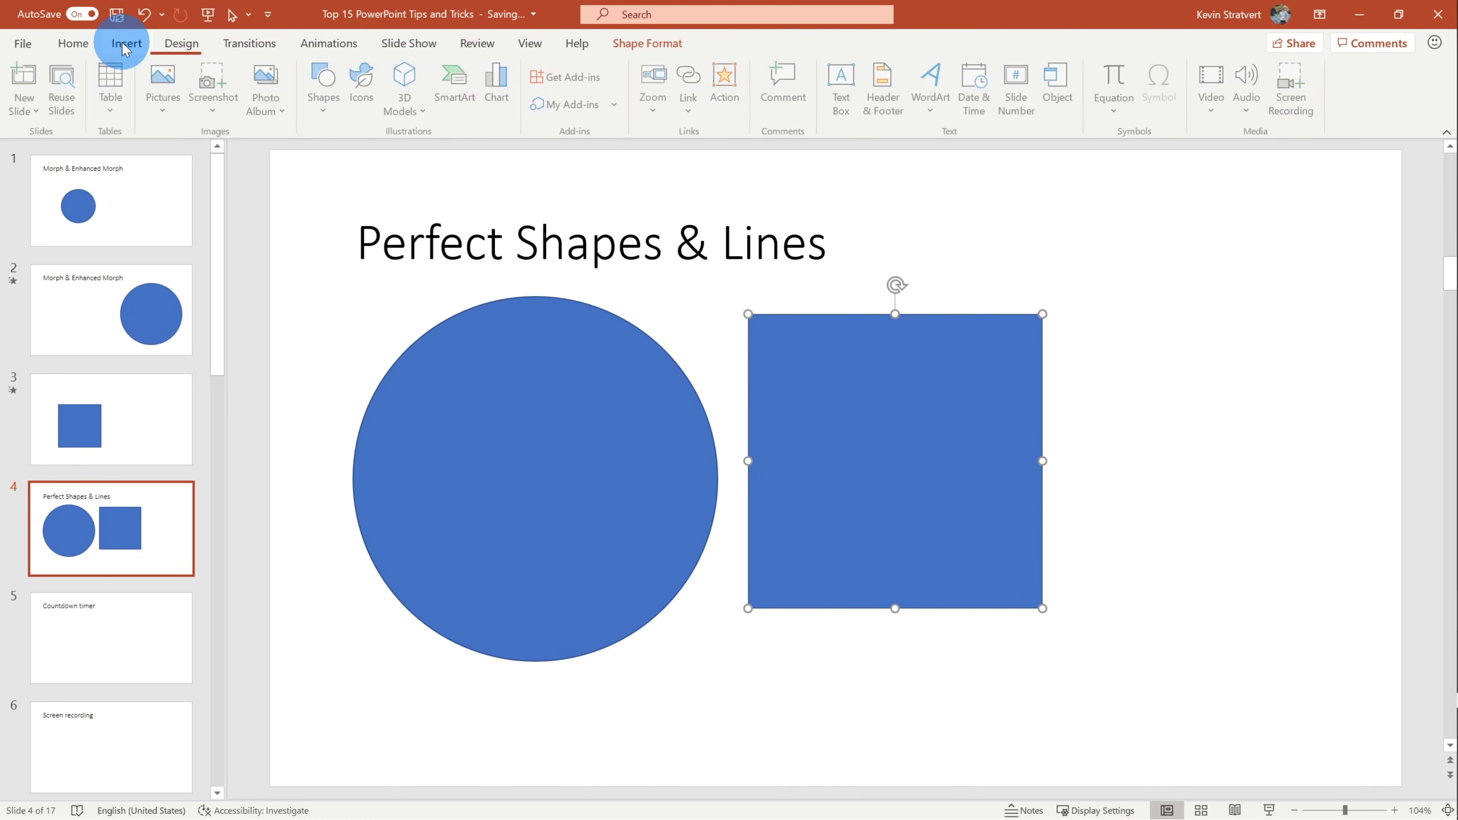
# - Draw a straight horizontal line right of the square, then scroll to slide 5
pyautogui.click(325, 86)
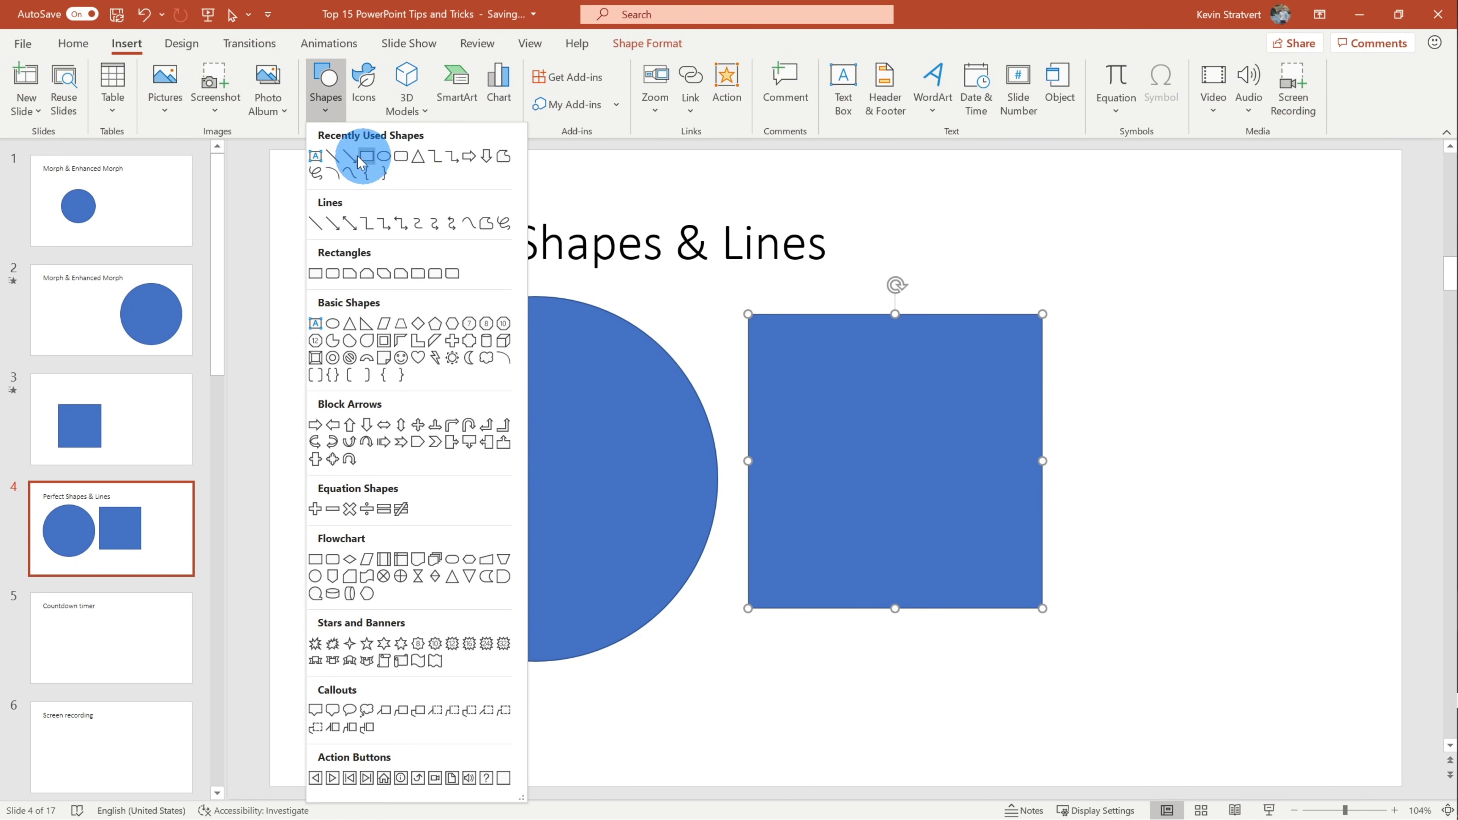
pyautogui.click(353, 155)
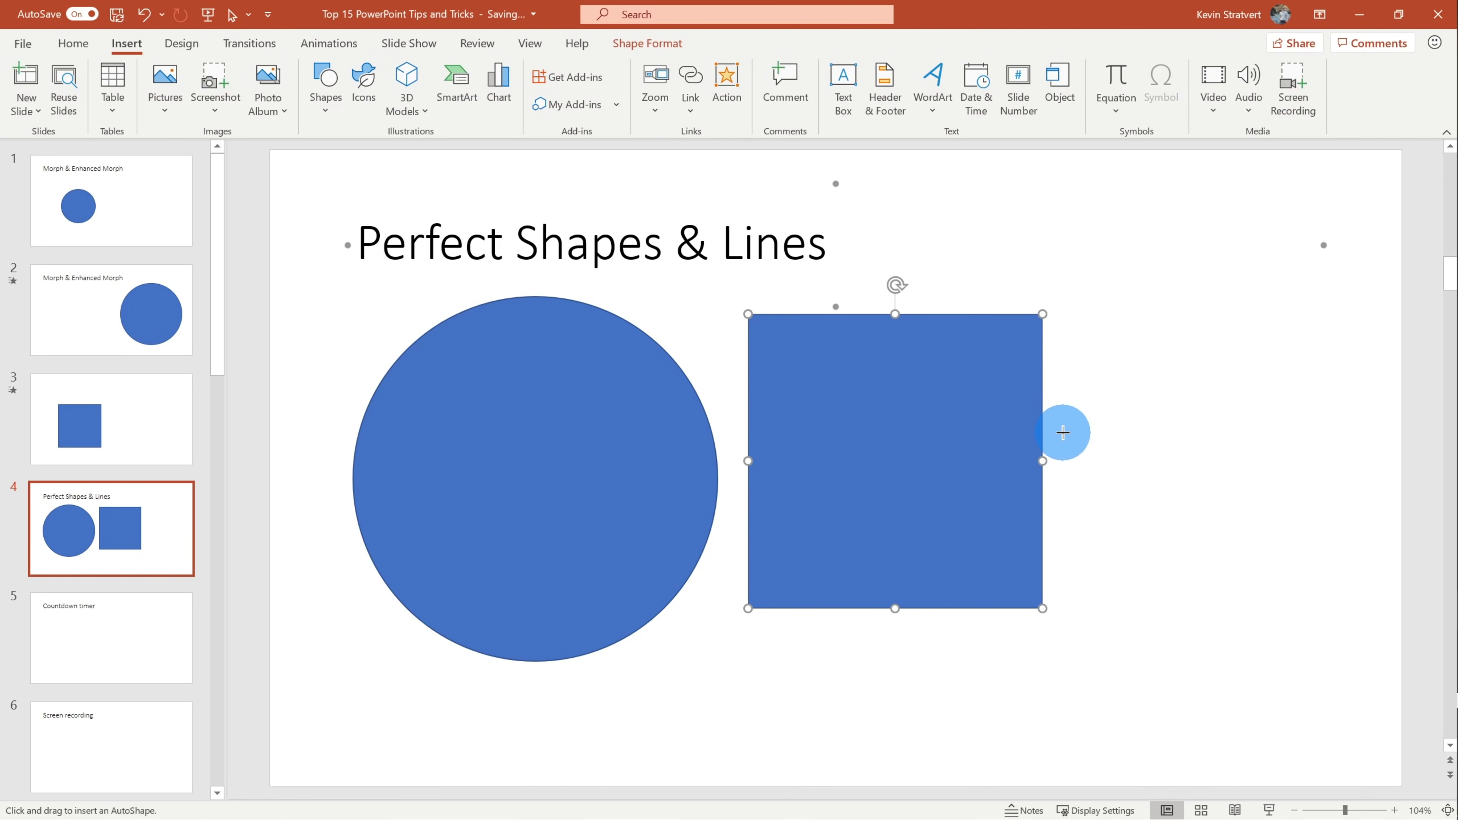
pyautogui.moveTo(1097, 449)
pyautogui.mouseDown()
pyautogui.moveTo(1288, 449)
pyautogui.moveTo(1344, 472)
pyautogui.moveTo(1347, 430)
pyautogui.moveTo(1360, 465)
pyautogui.moveTo(1308, 284)
pyautogui.mouseUp()
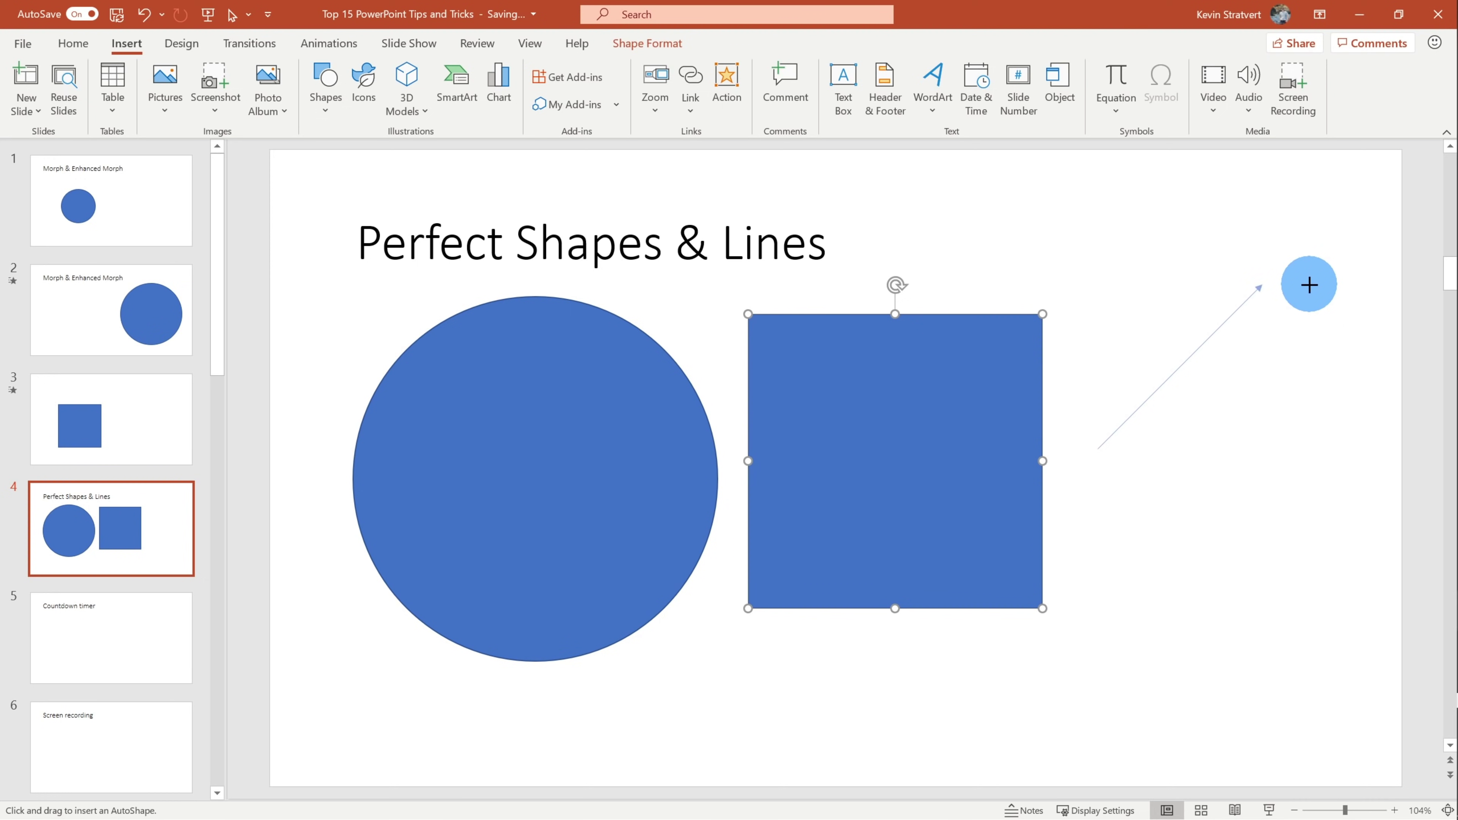
pyautogui.moveTo(1309, 285); pyautogui.dragTo(1319, 475)
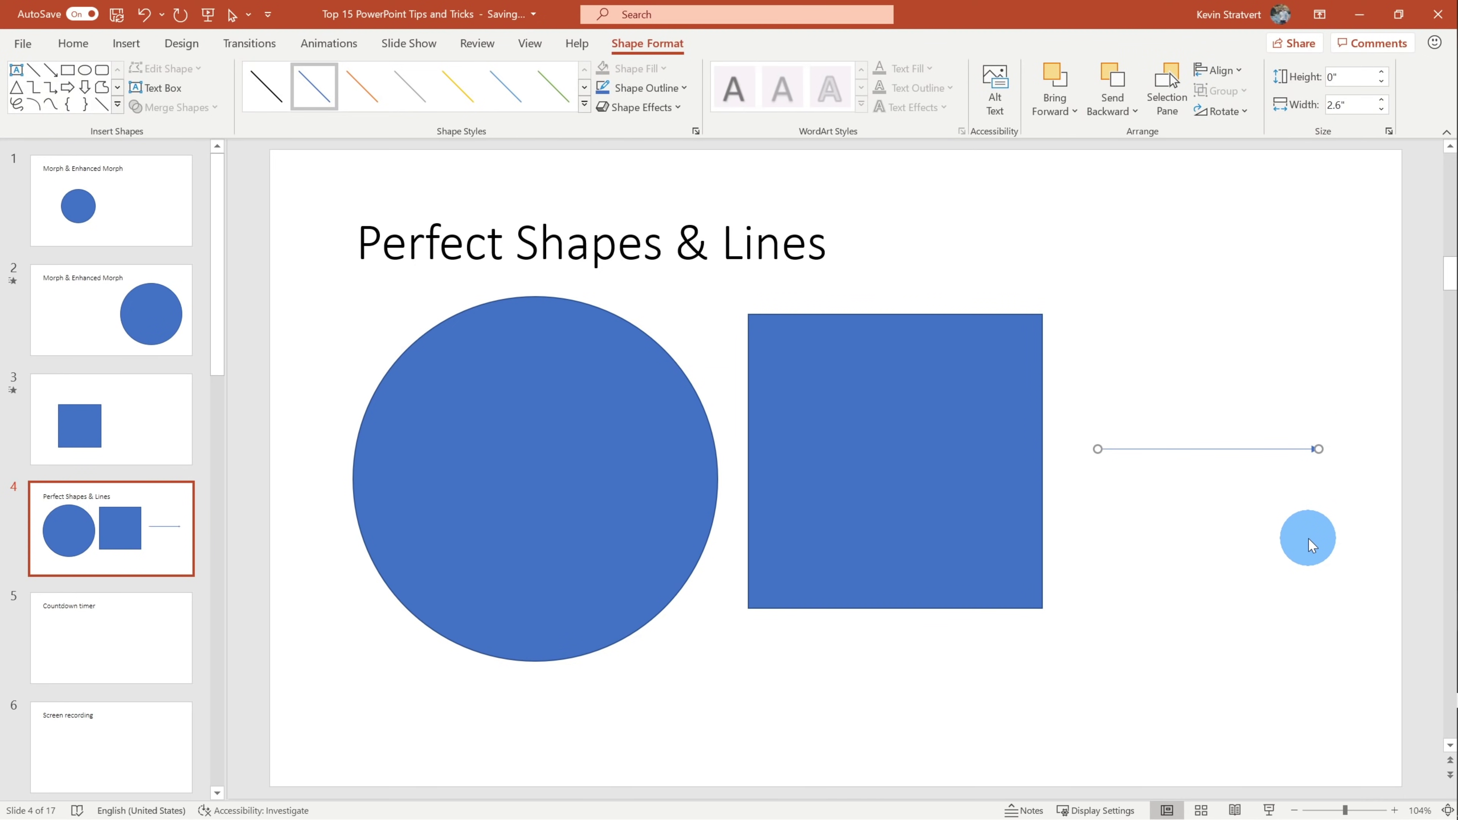
pyautogui.scroll(-1, 1178, 437)
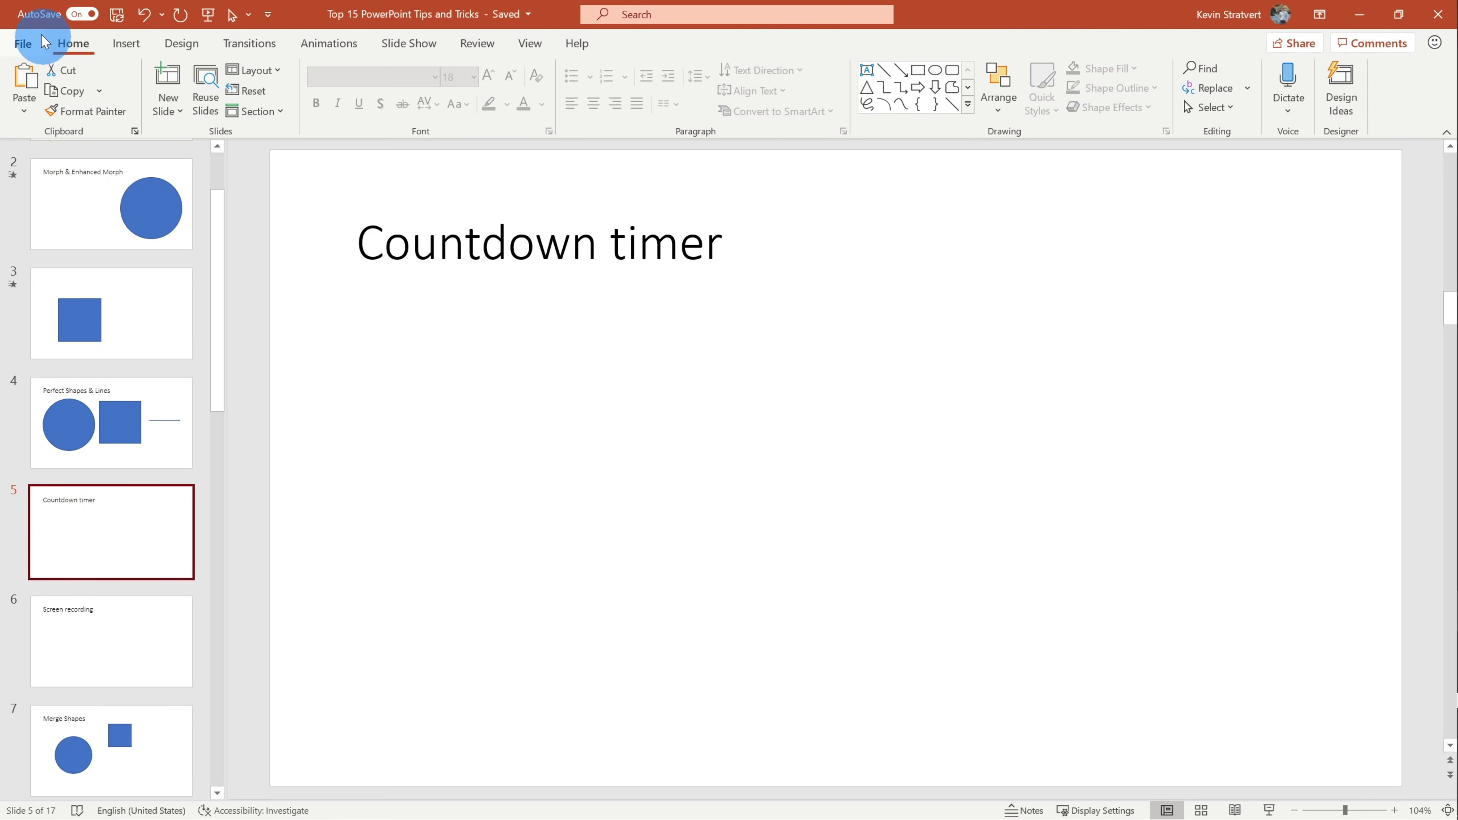
# - Search the add-ins store for 'timer' and insert the Breaktime add-in, accepting its license
pyautogui.click(131, 47)
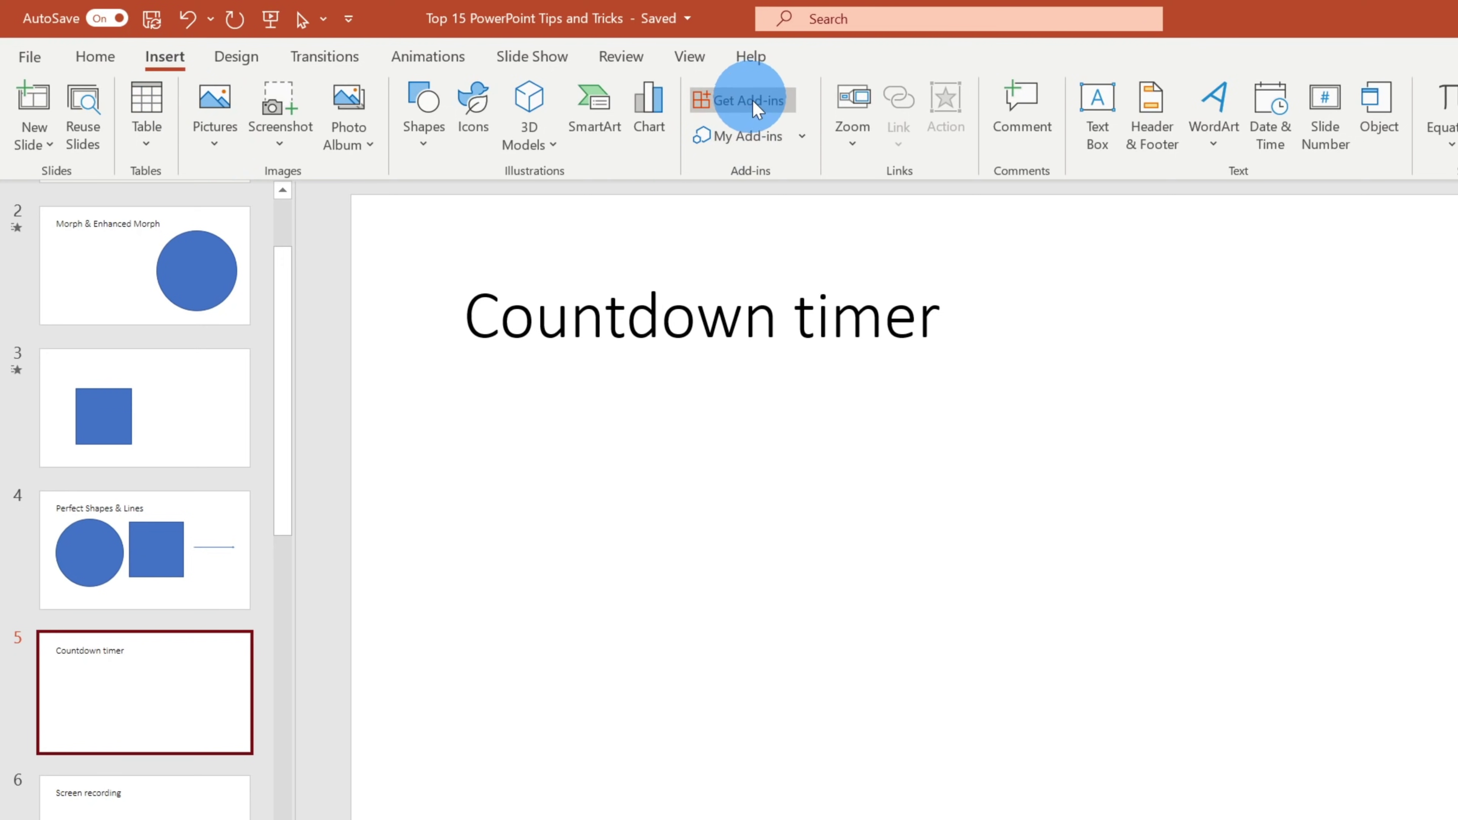
pyautogui.click(773, 99)
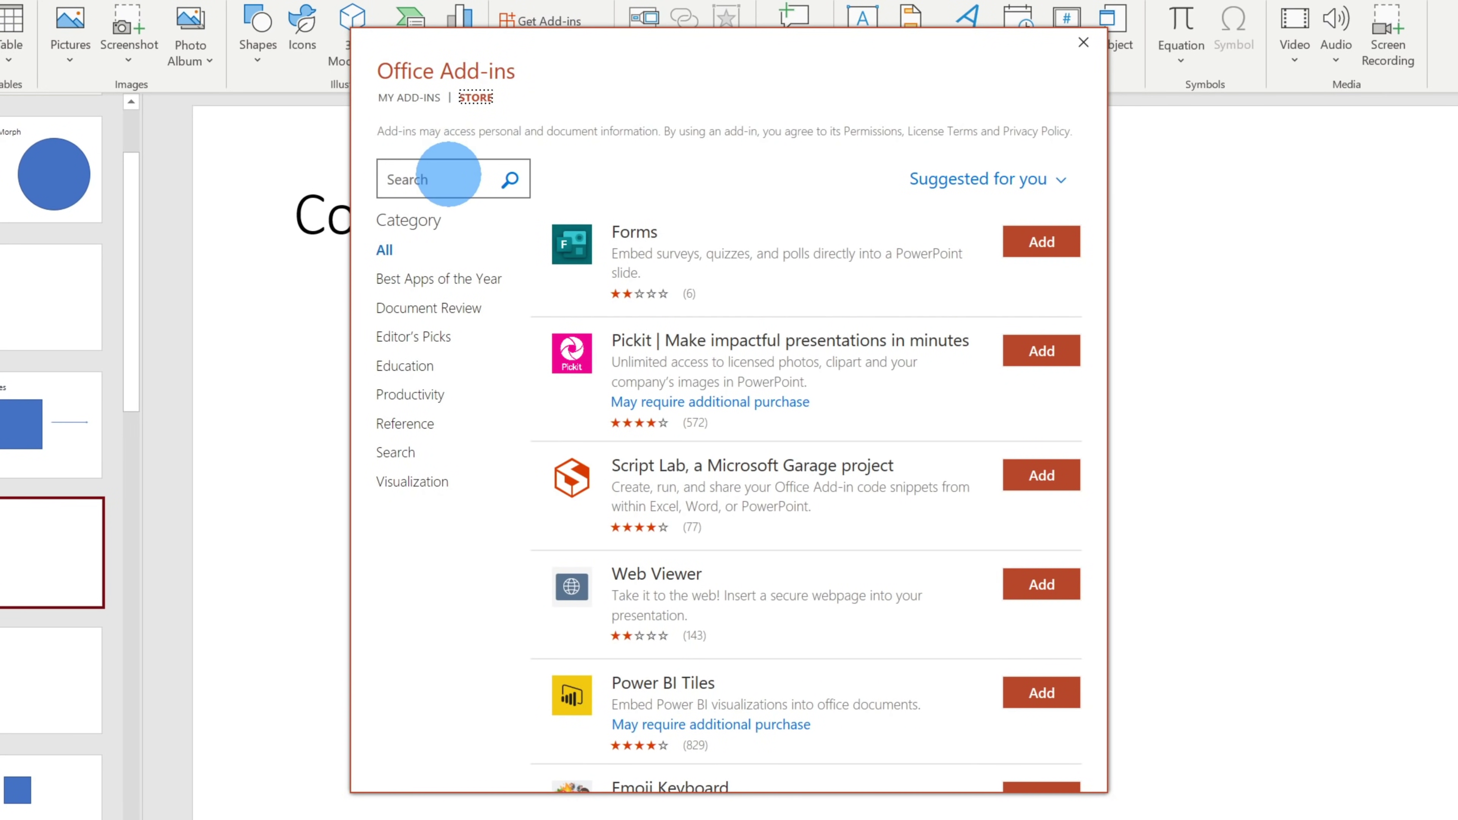
pyautogui.click(636, 277)
pyautogui.write('timer')
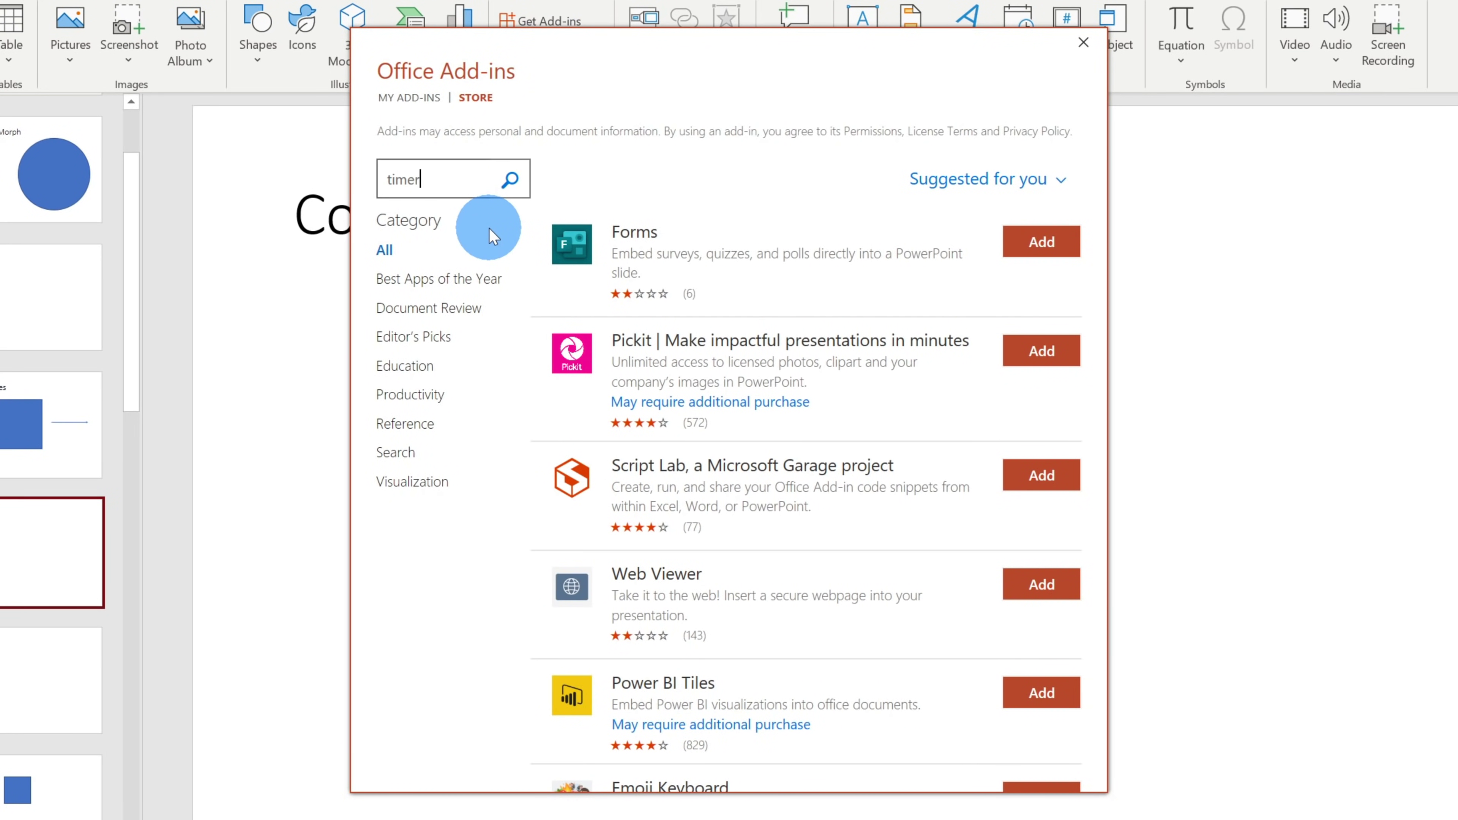
pyautogui.press('Return')
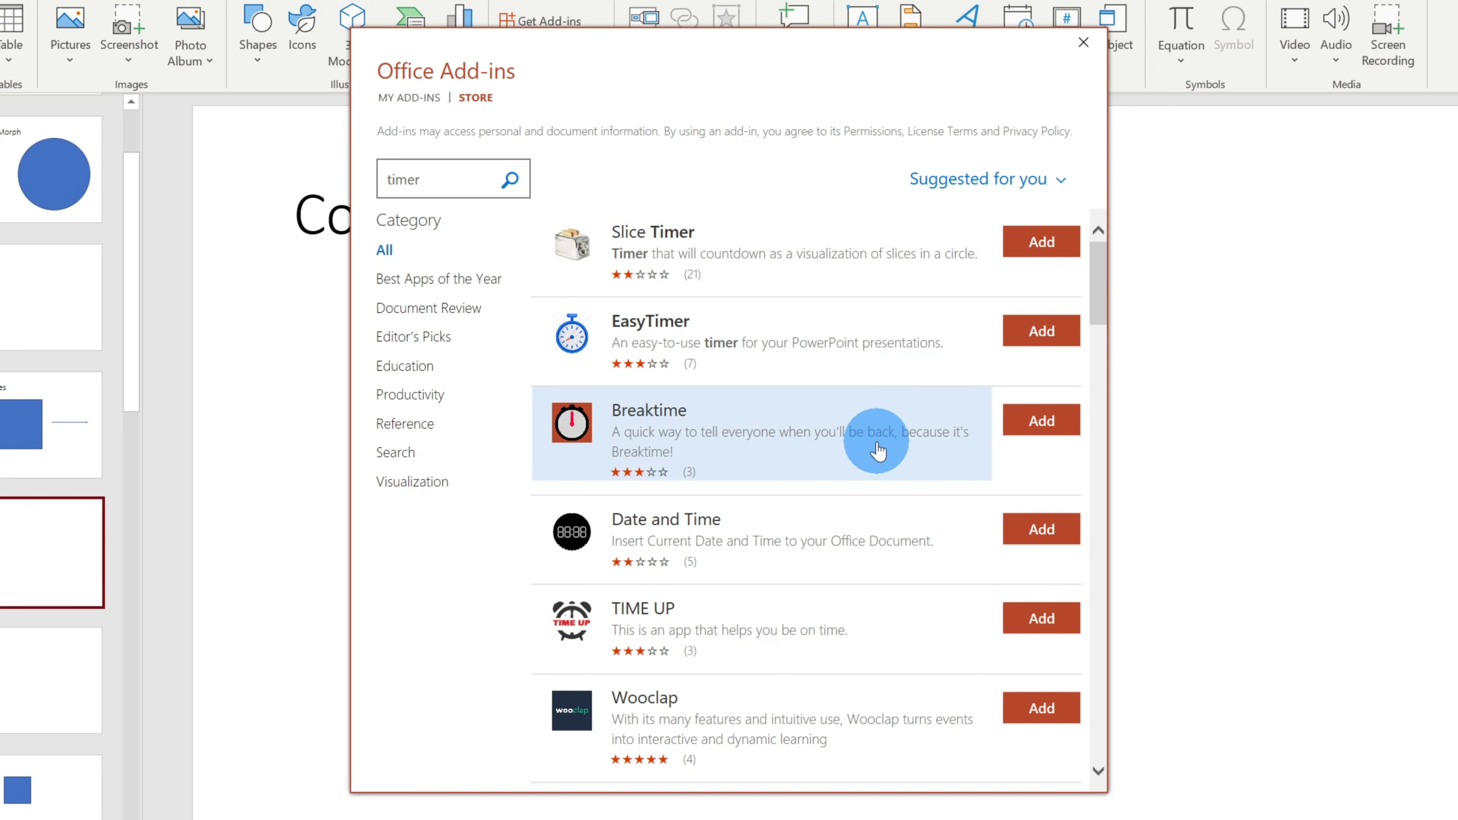
pyautogui.click(1063, 426)
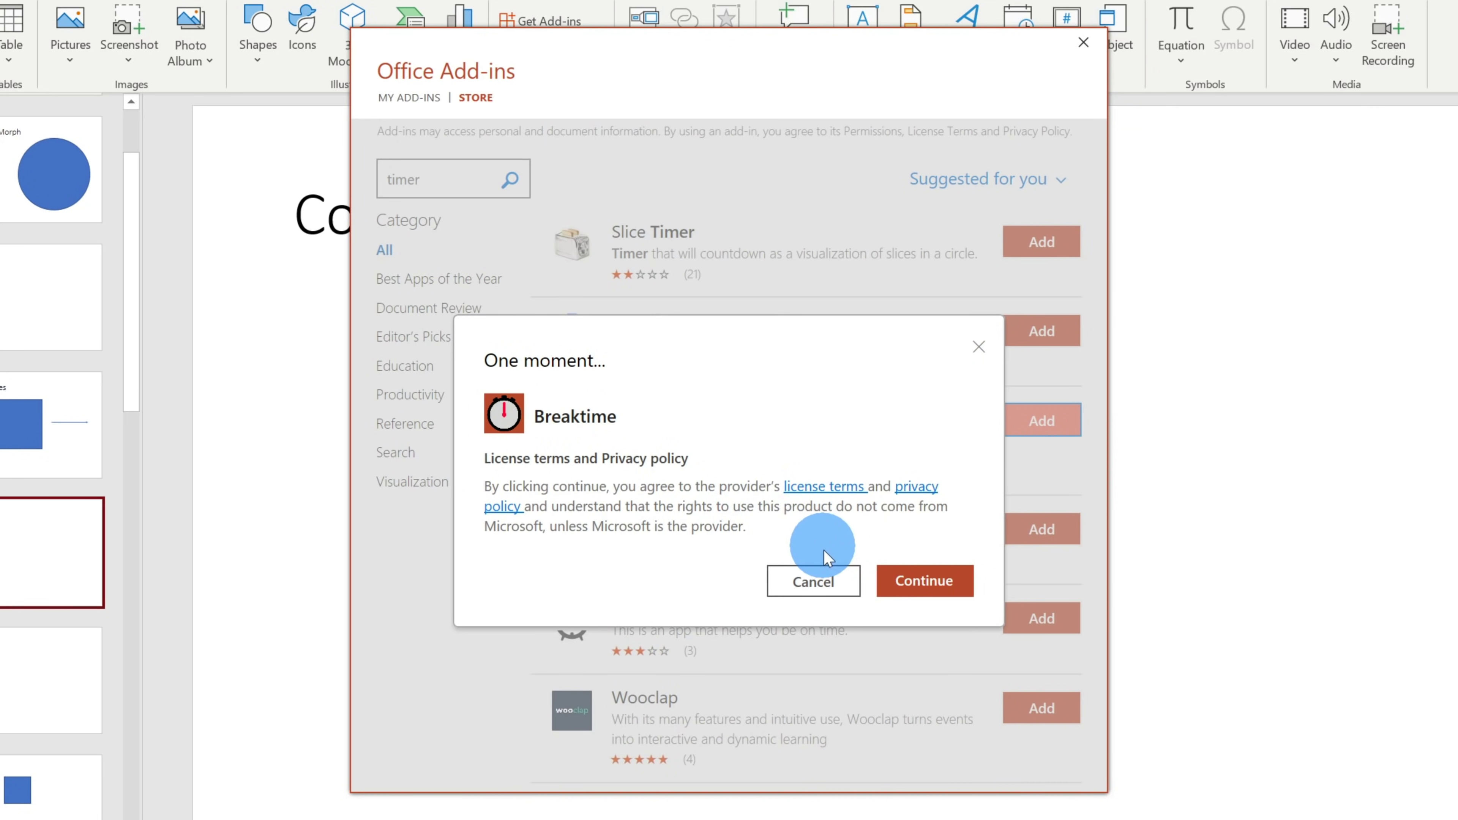
pyautogui.click(954, 587)
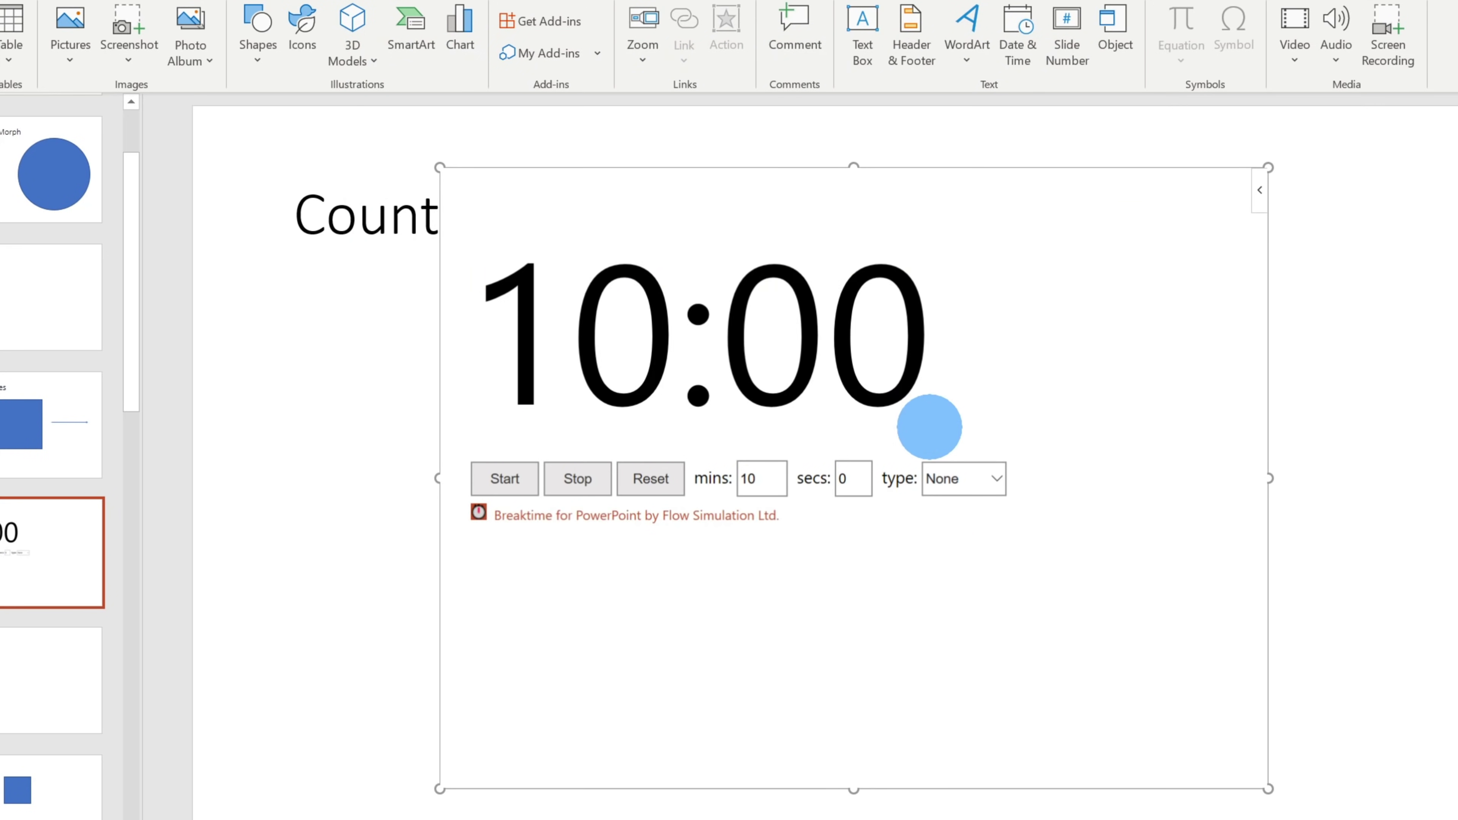
# - Shrink the timer below the title, set it to a Reading break, start it, then go to slide 6
pyautogui.moveTo(854, 167); pyautogui.dragTo(854, 293)
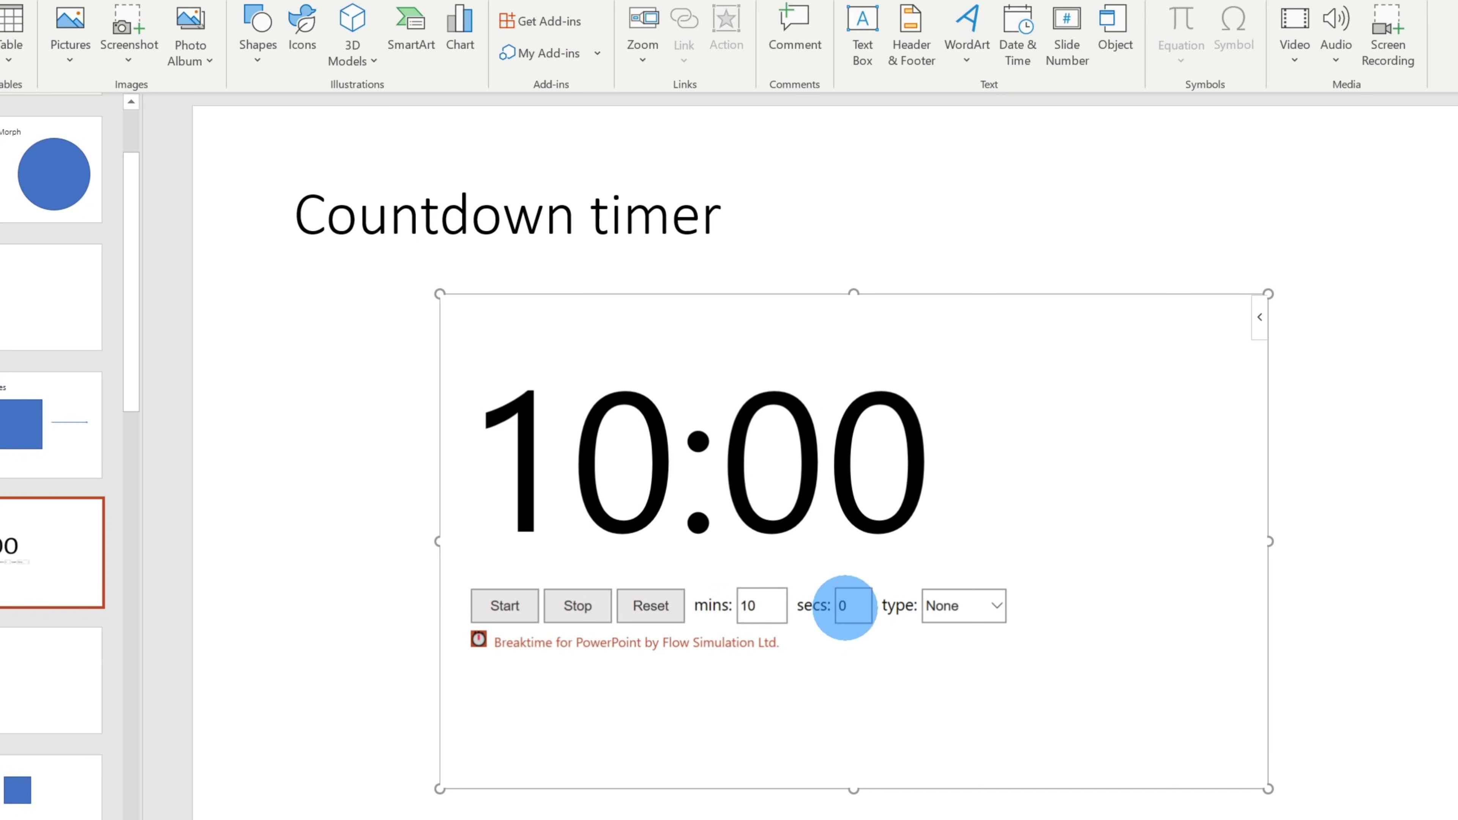
pyautogui.click(967, 603)
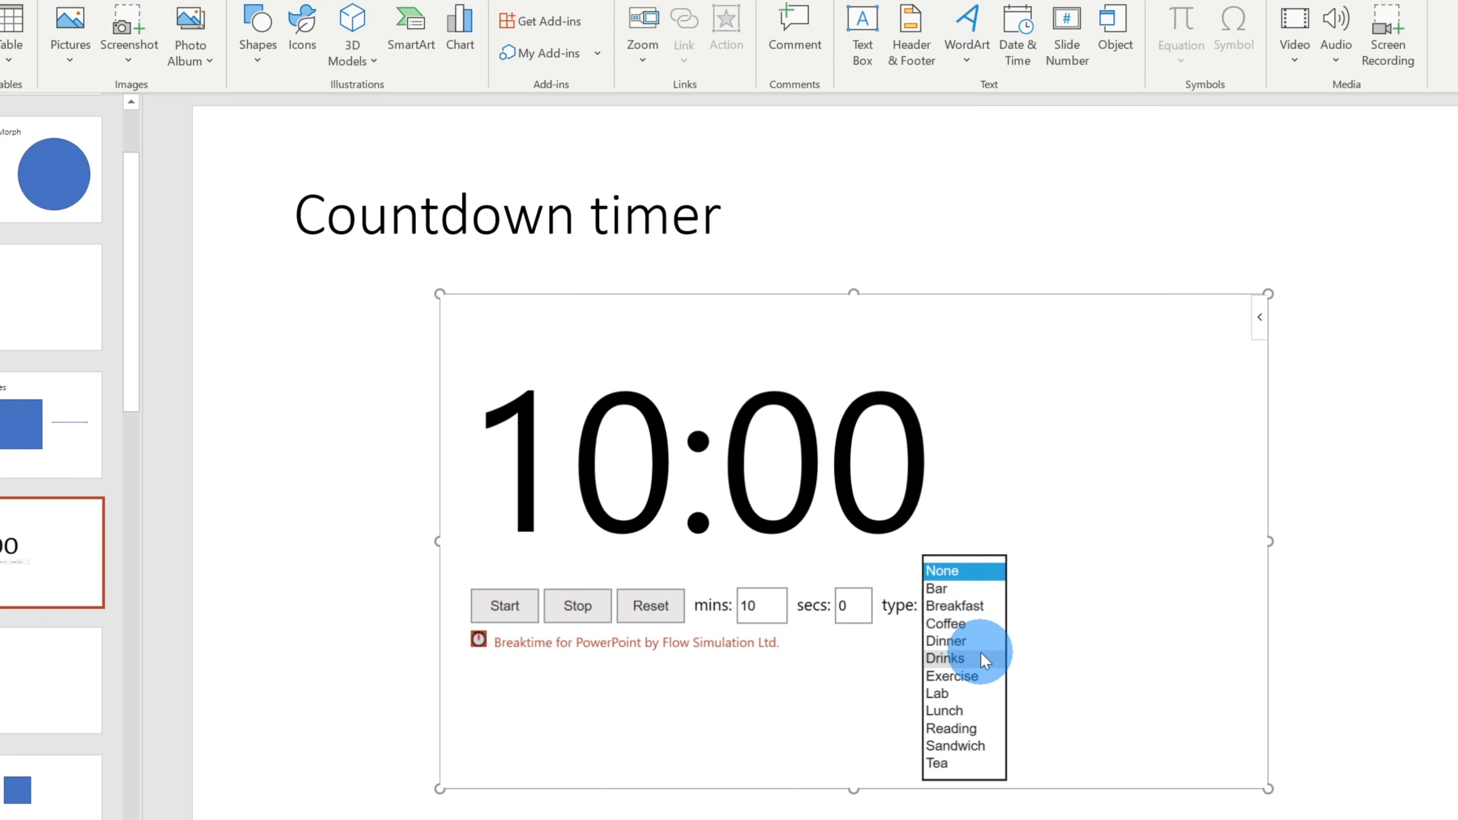
pyautogui.click(969, 725)
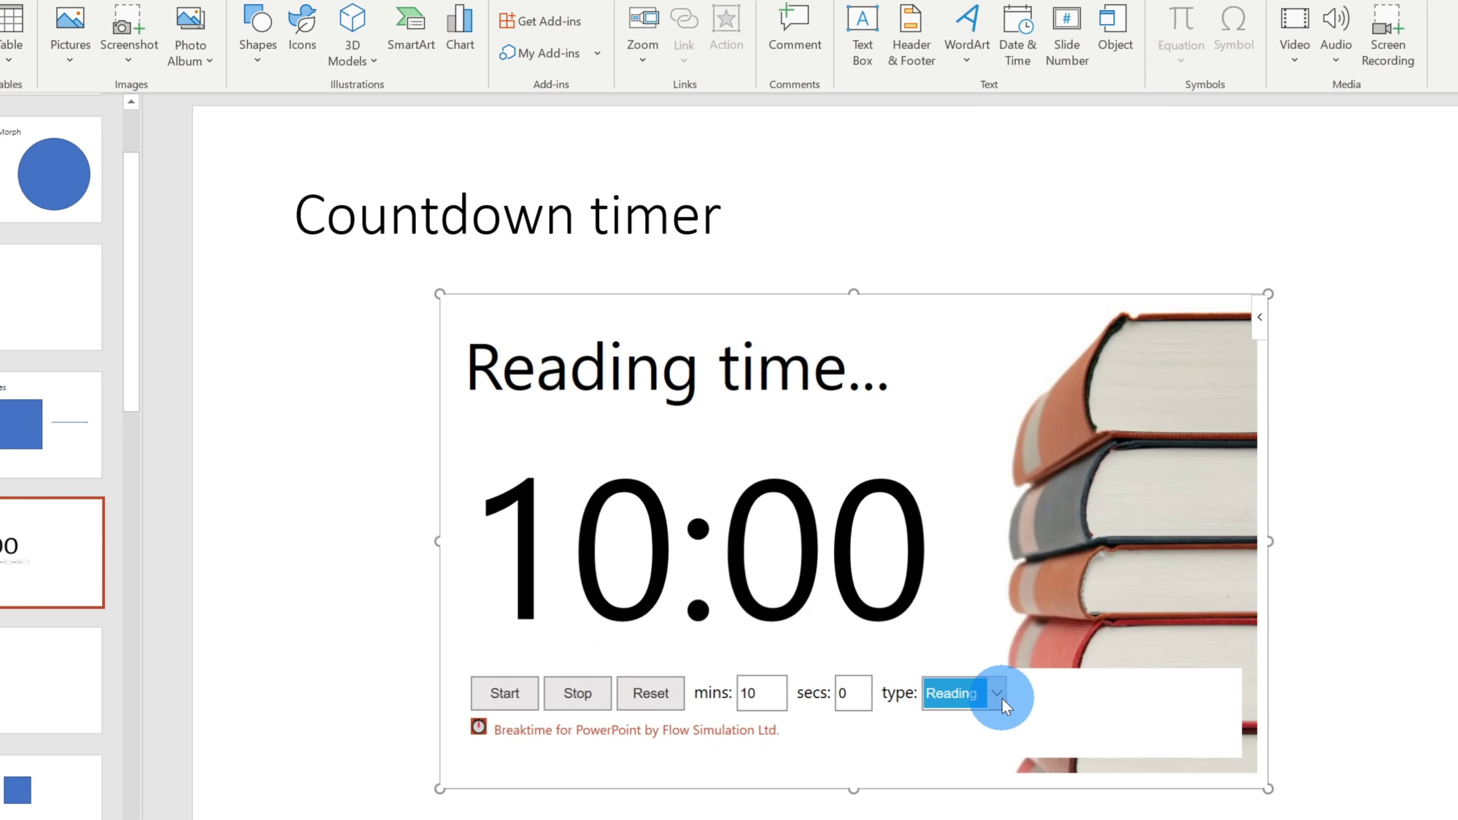
pyautogui.click(504, 694)
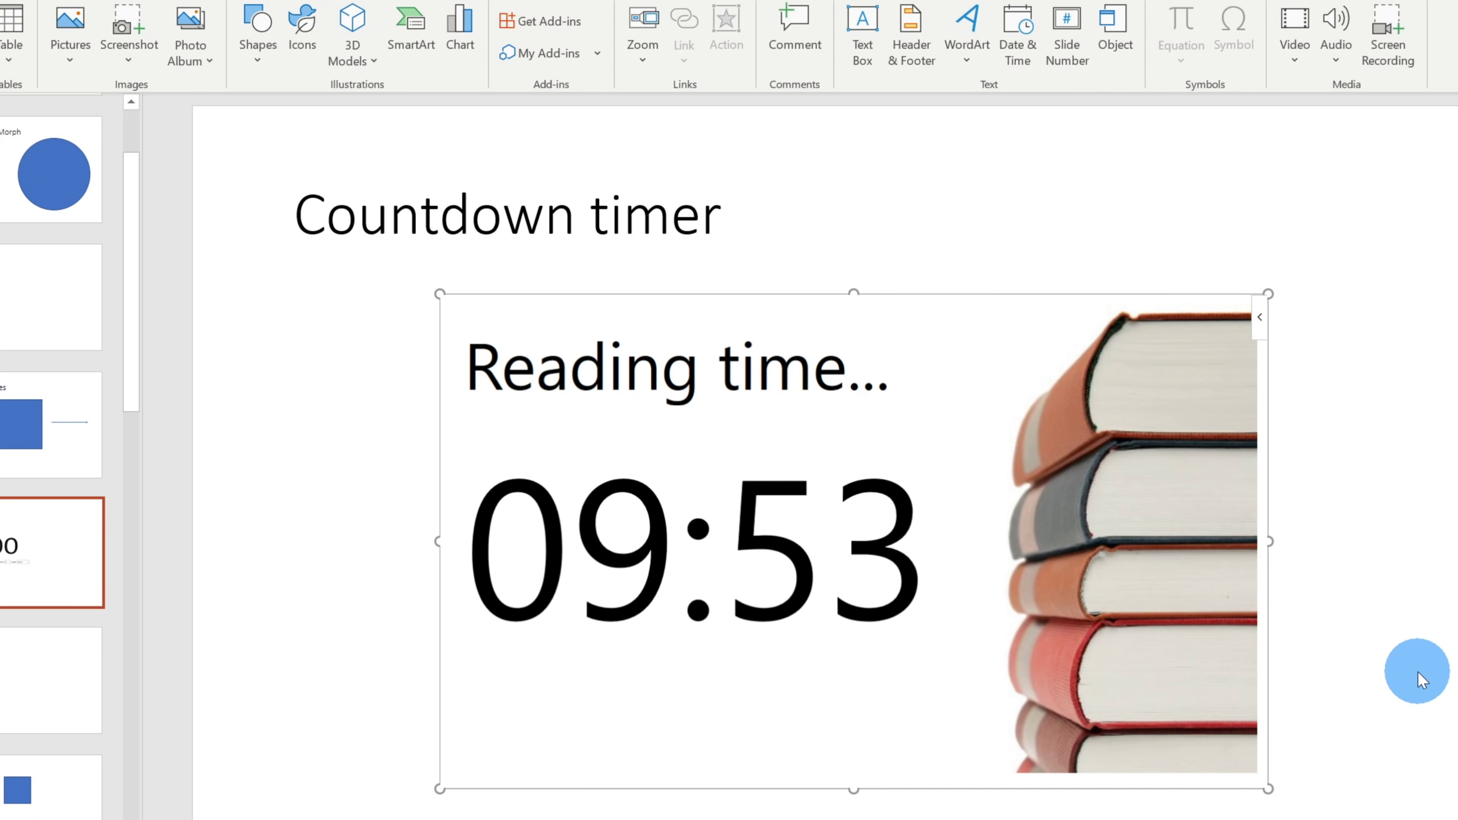
pyautogui.press('pagedown')
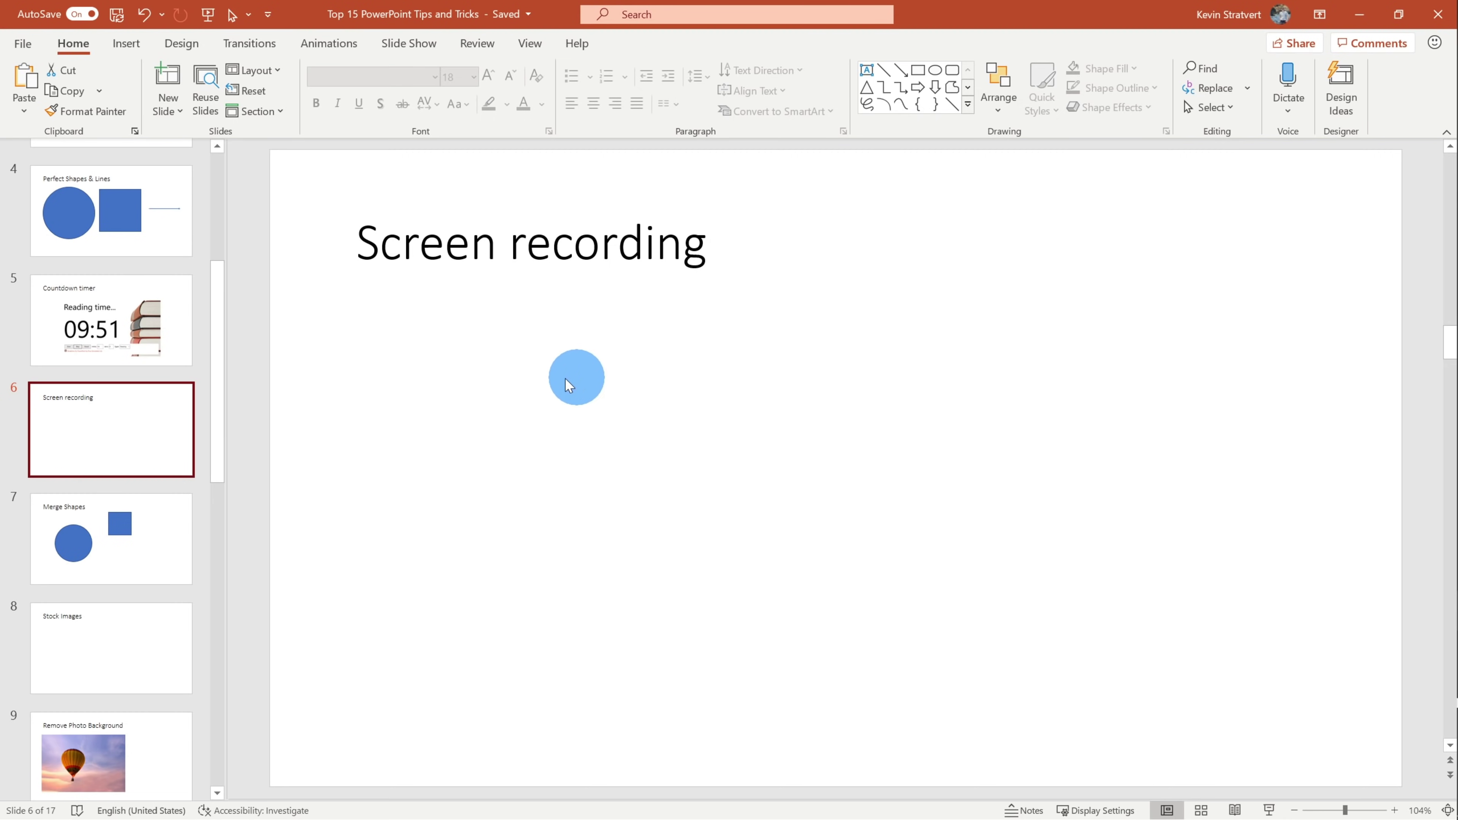
# - Start a new Screen Recording from the Insert tab's Media group
pyautogui.click(126, 43)
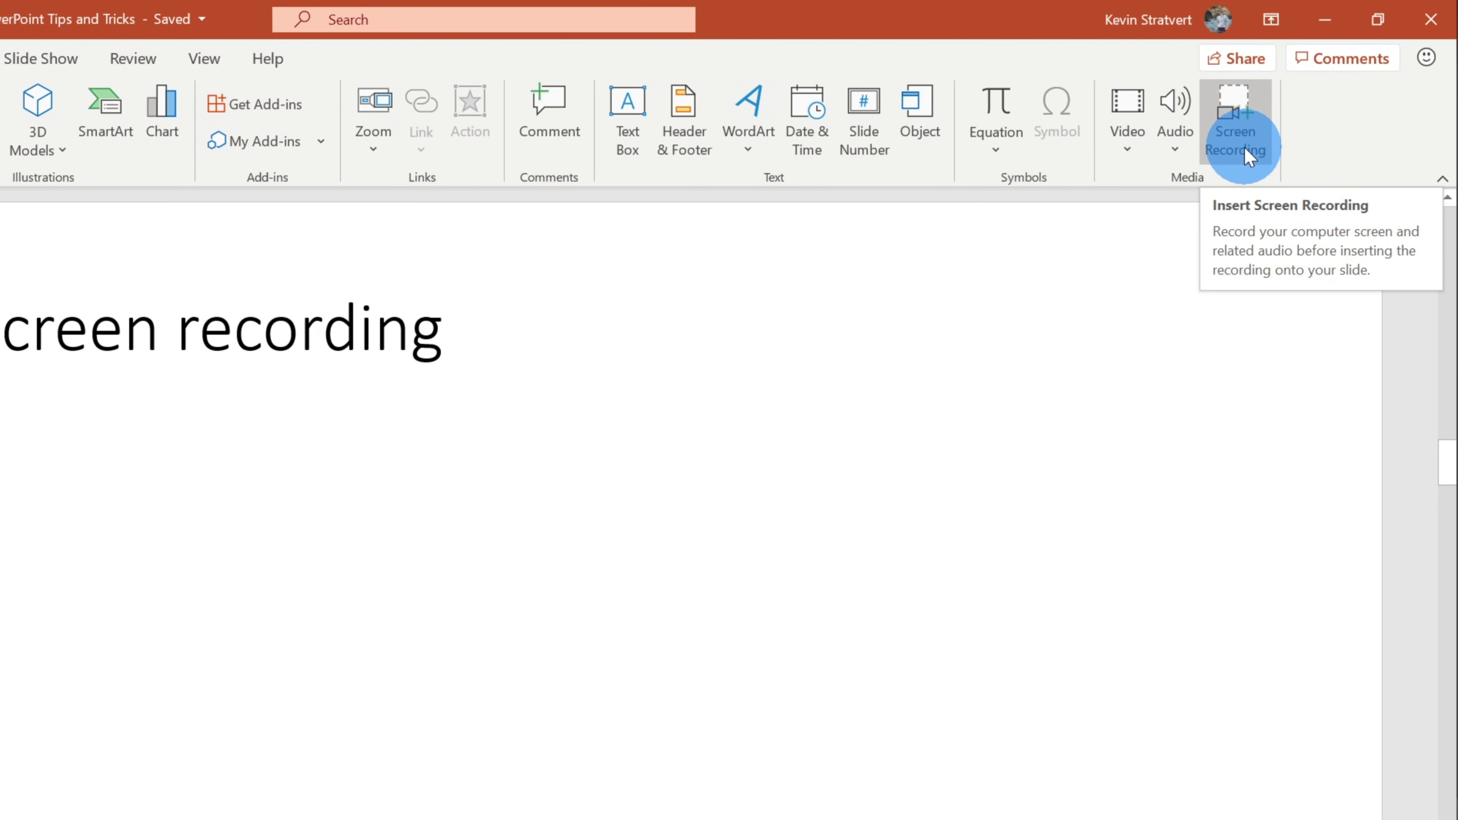
pyautogui.click(1240, 138)
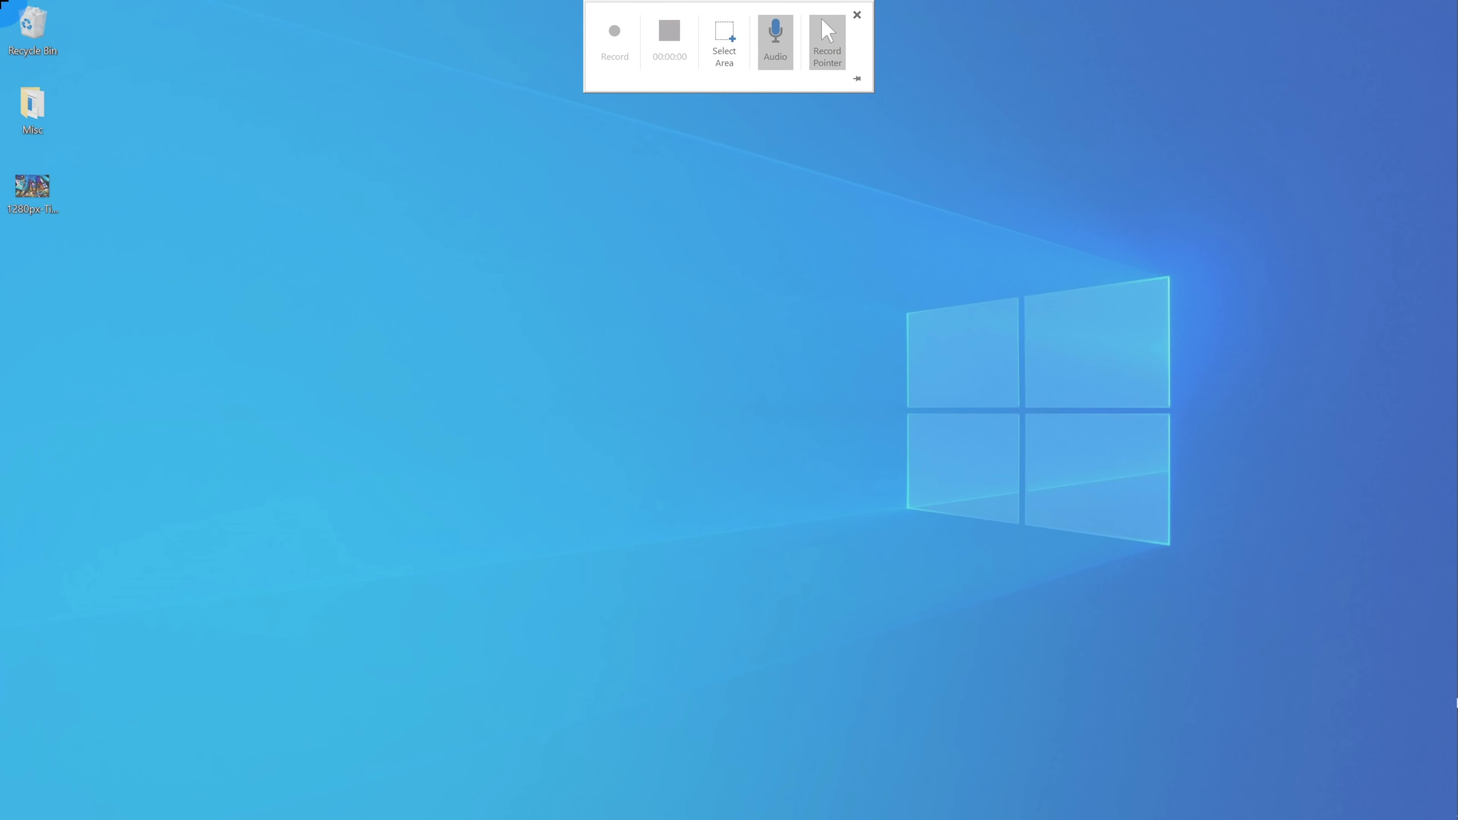
# - Record the full screen while opening and closing the Times Square photo, inserting it on slide 6
pyautogui.moveTo(2, 2); pyautogui.dragTo(1454, 792)
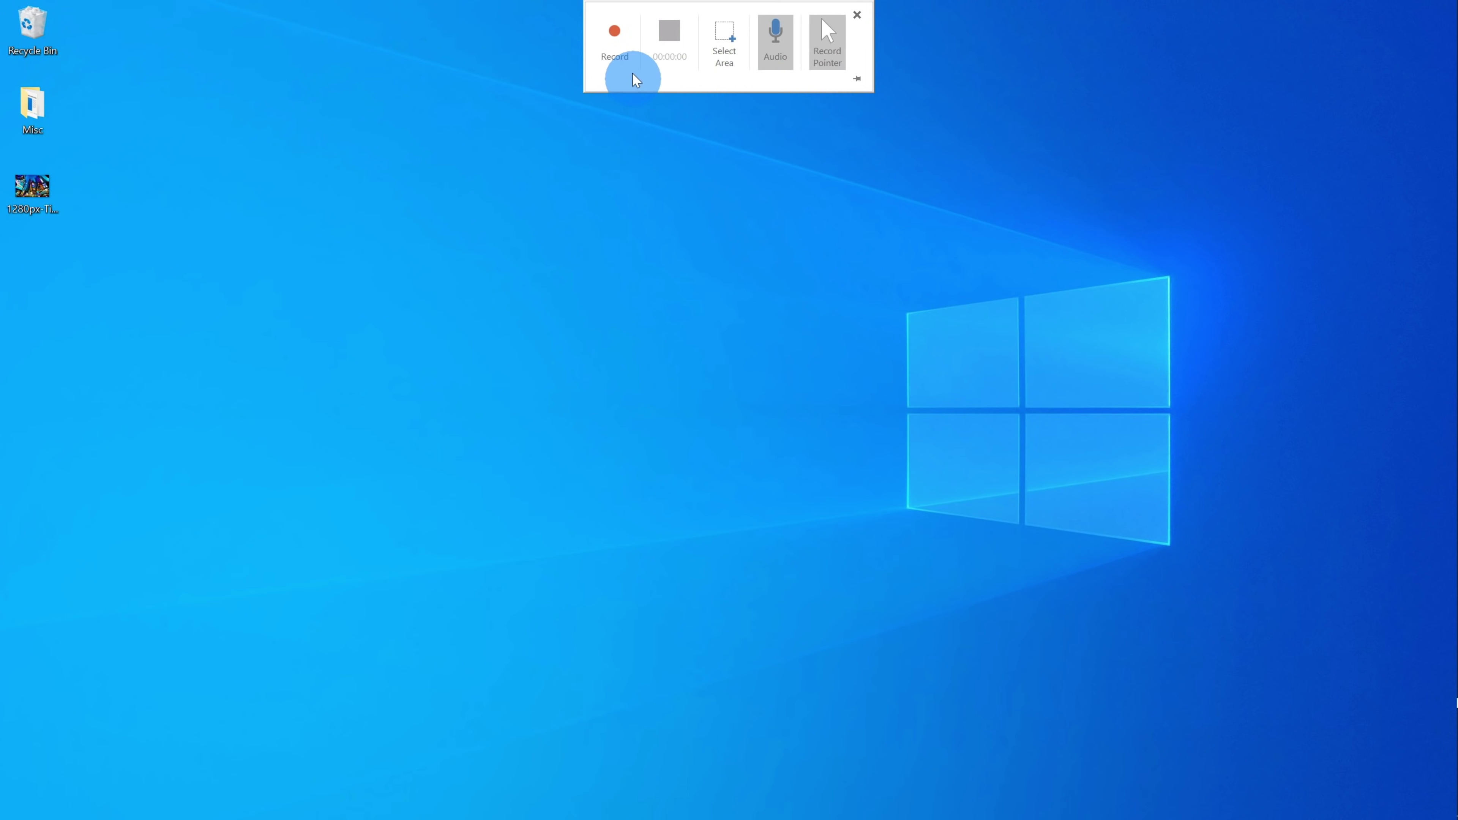
pyautogui.click(618, 56)
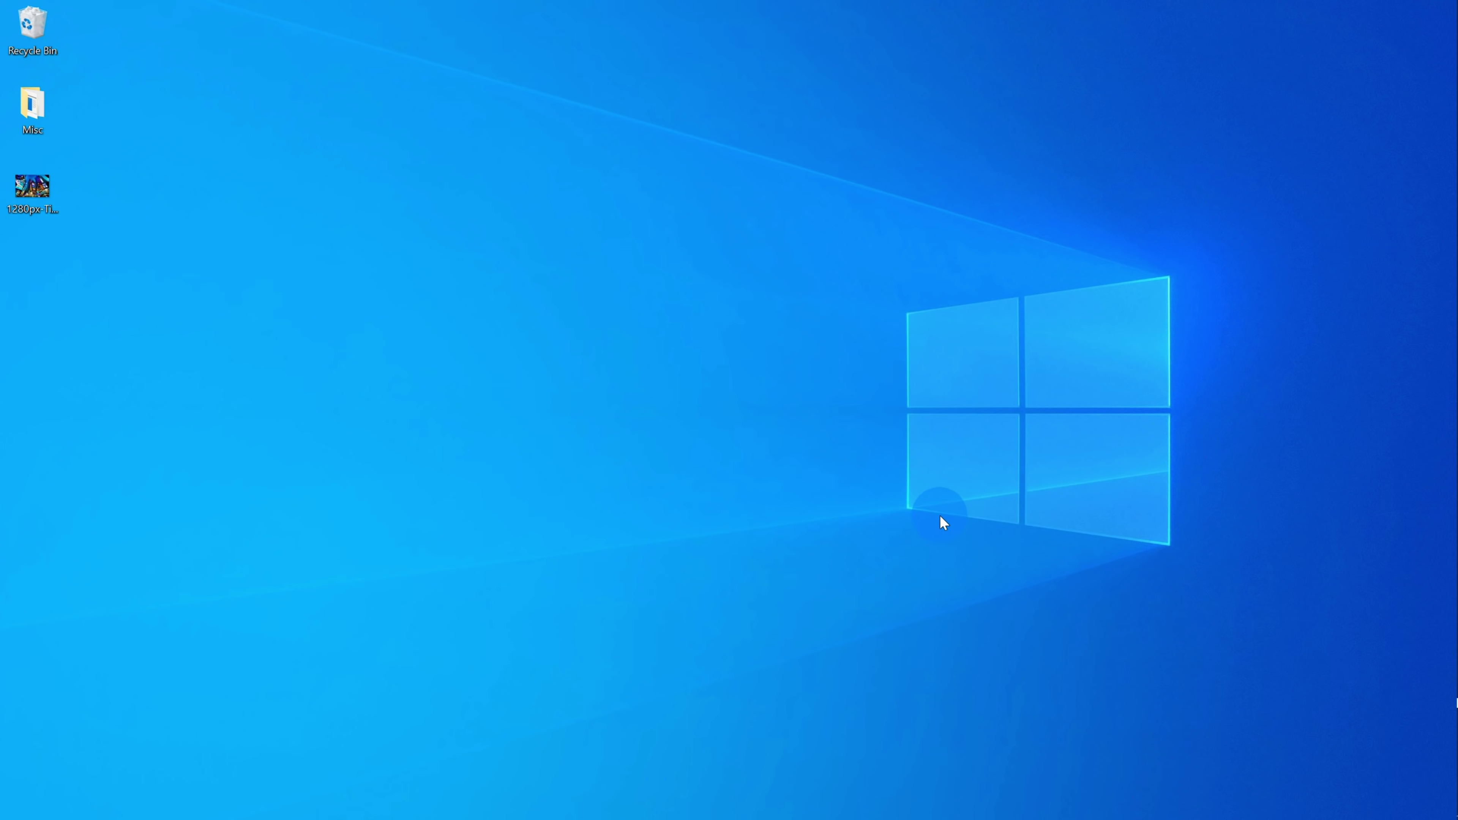
pyautogui.moveTo(612, 4)
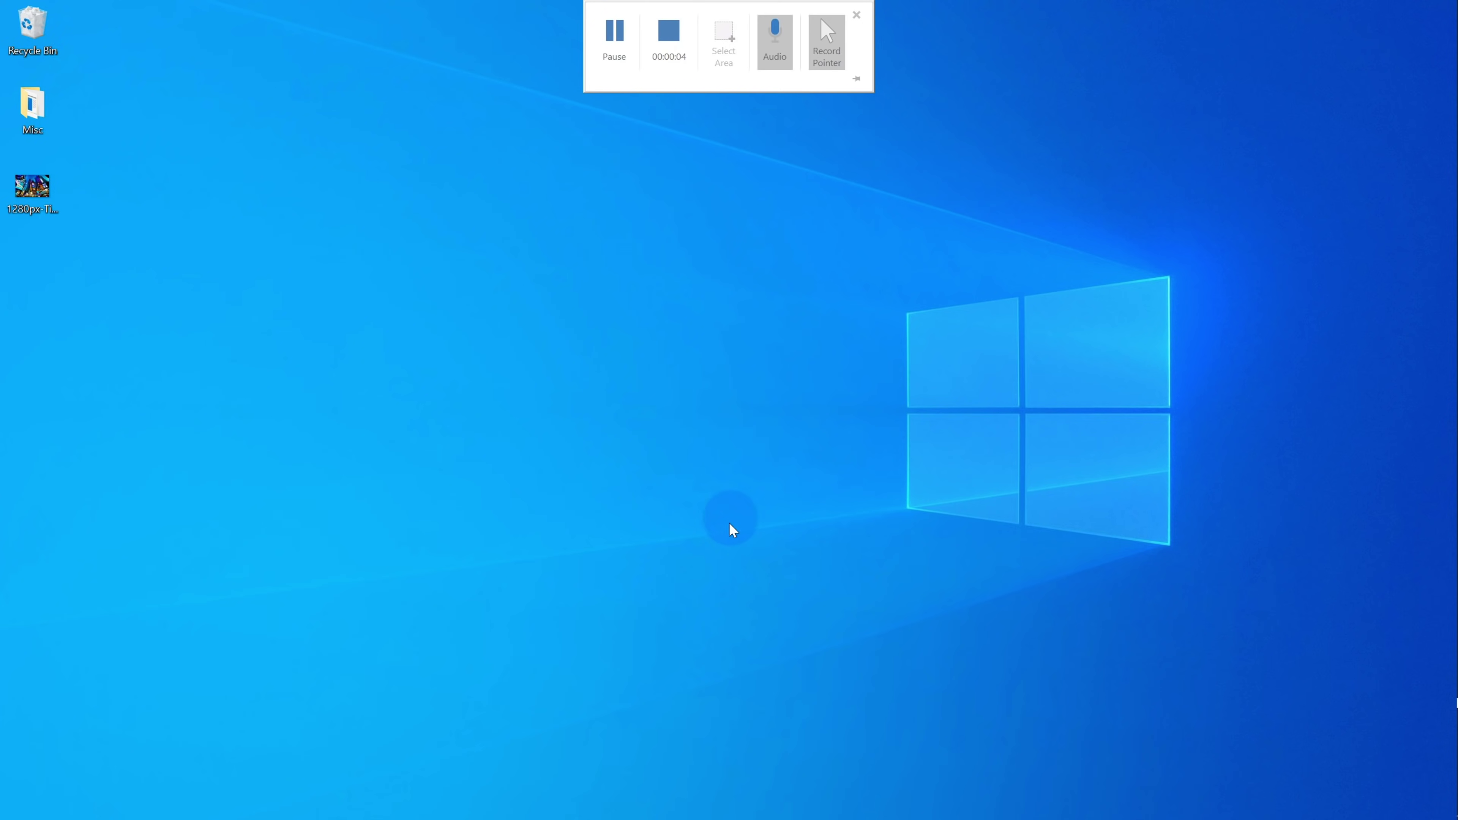
pyautogui.doubleClick(45, 188)
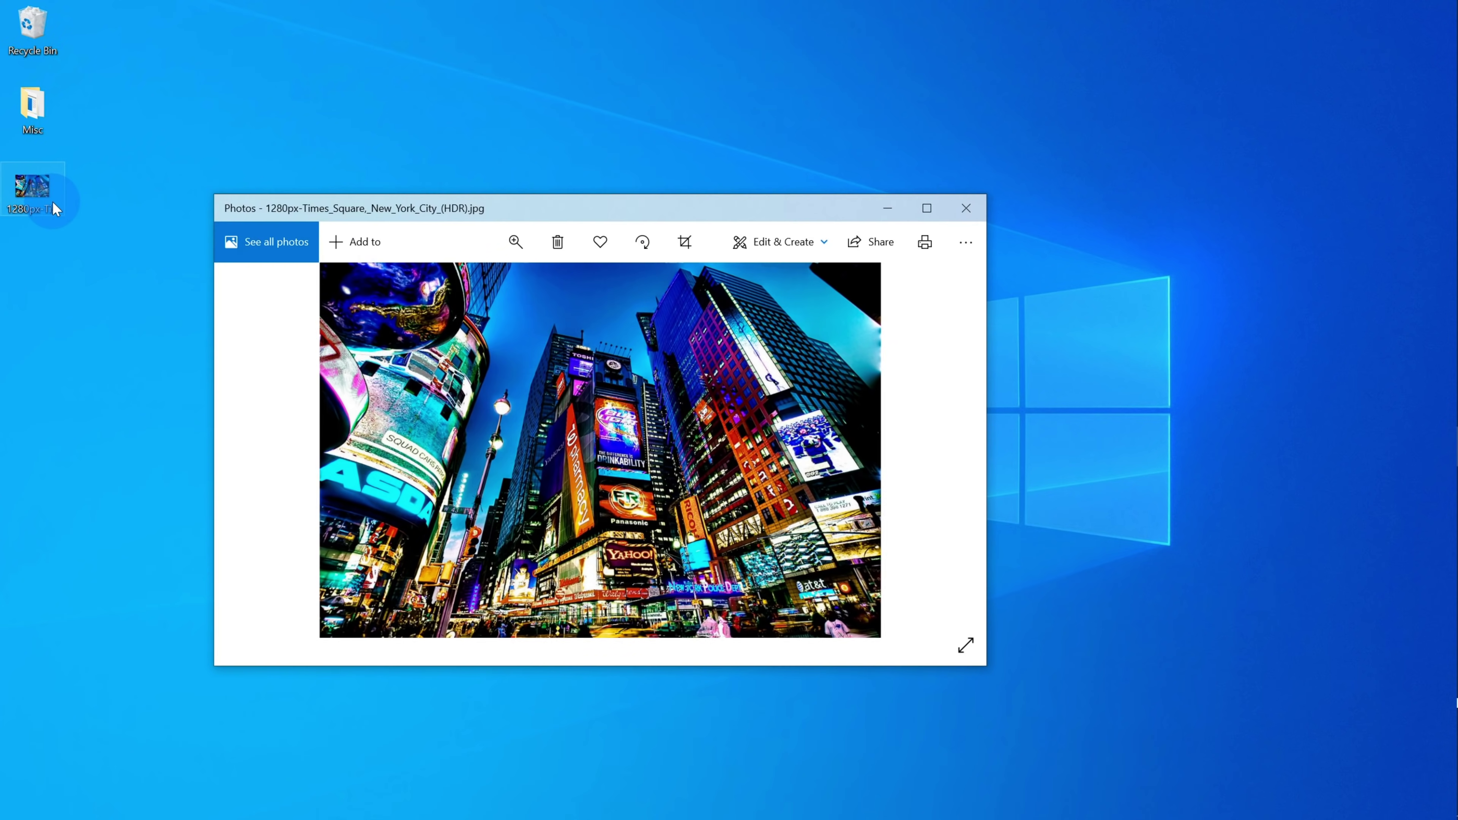
pyautogui.click(976, 209)
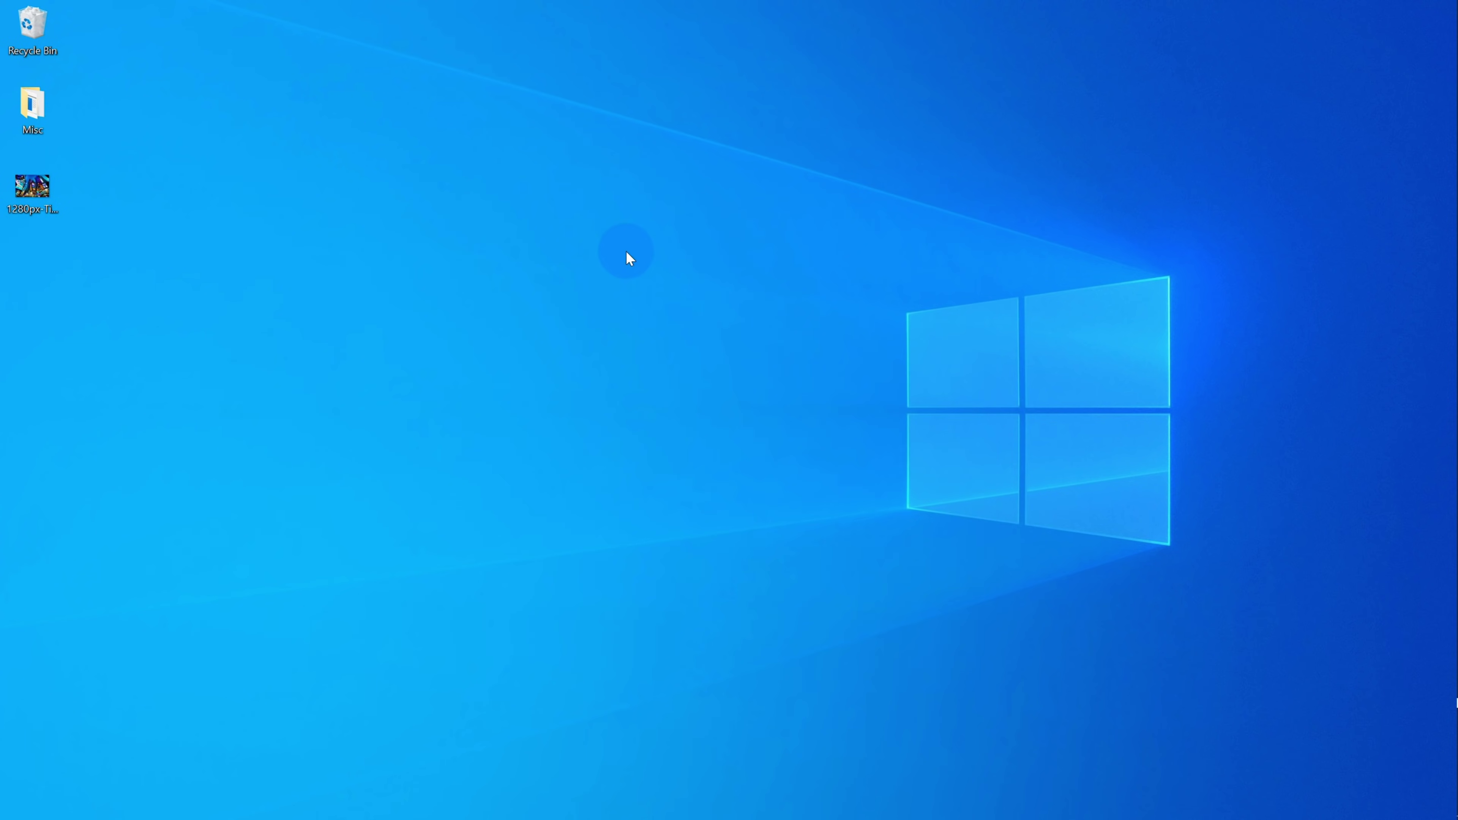
pyautogui.press('super+shift+q')
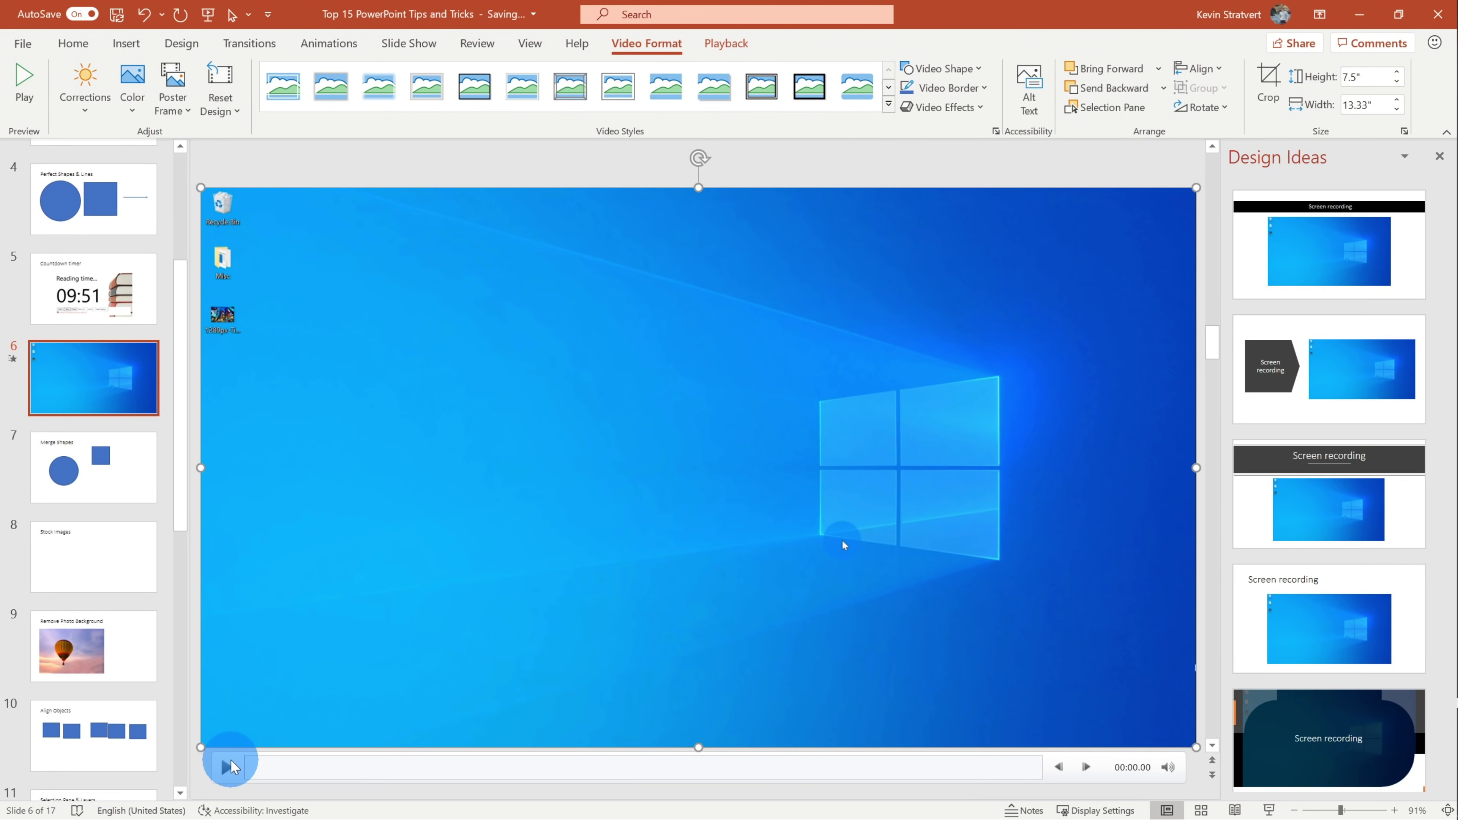
# - Play and pause the slide 6 screen recording, then open and cancel Save Media As
pyautogui.click(231, 768)
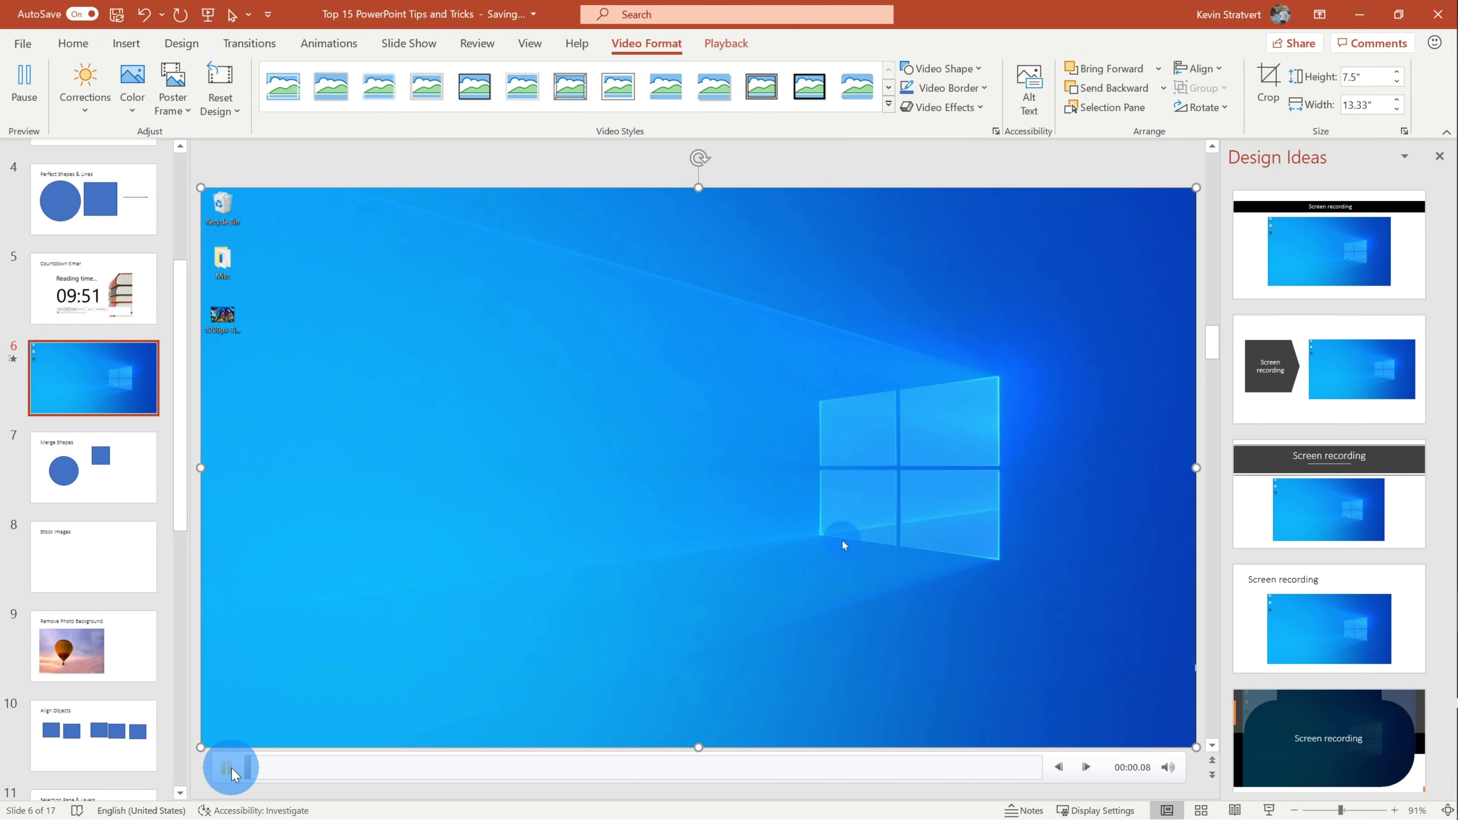
pyautogui.click(227, 767)
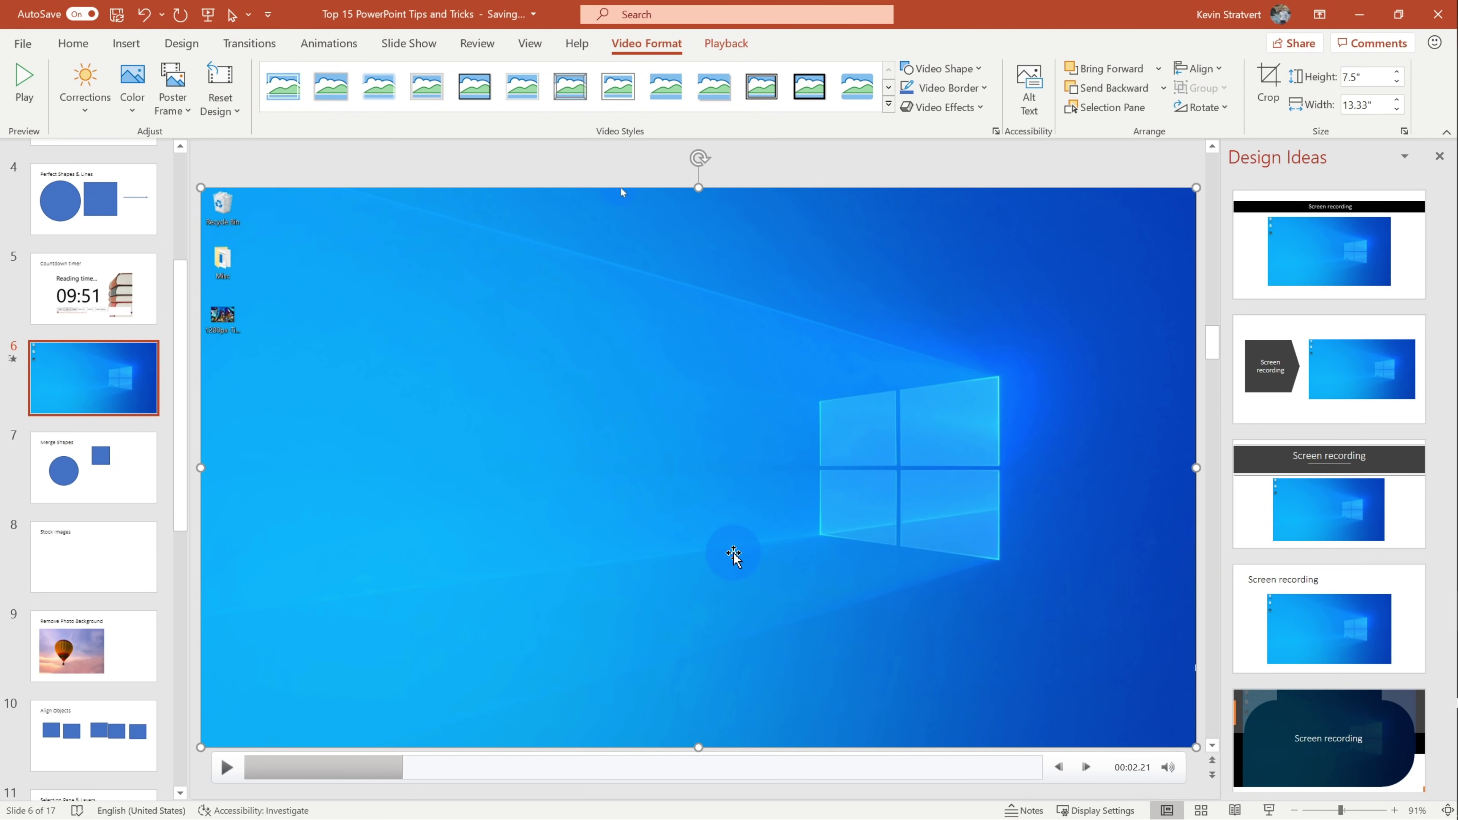
pyautogui.rightClick(587, 419)
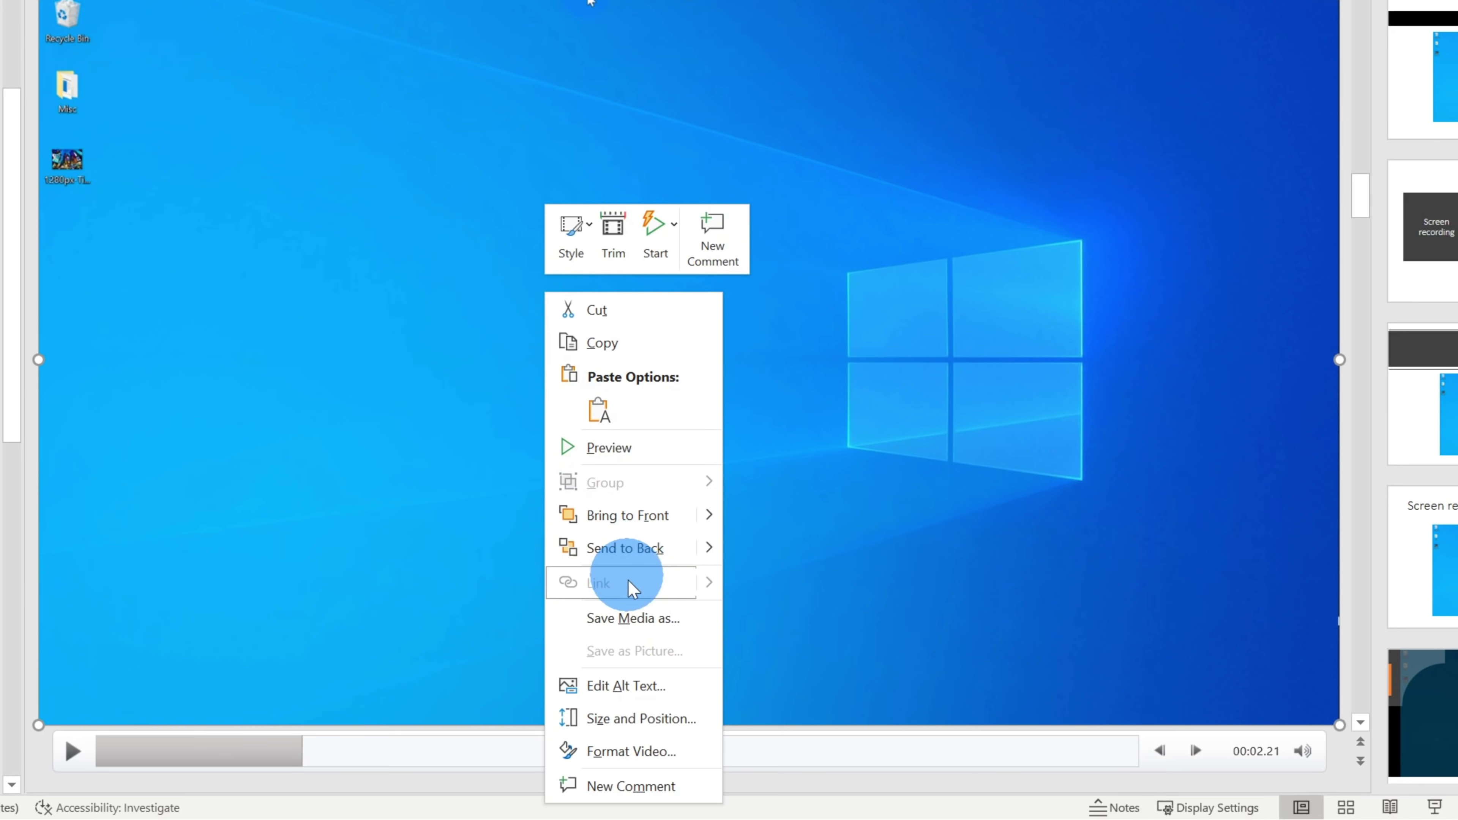
pyautogui.click(647, 617)
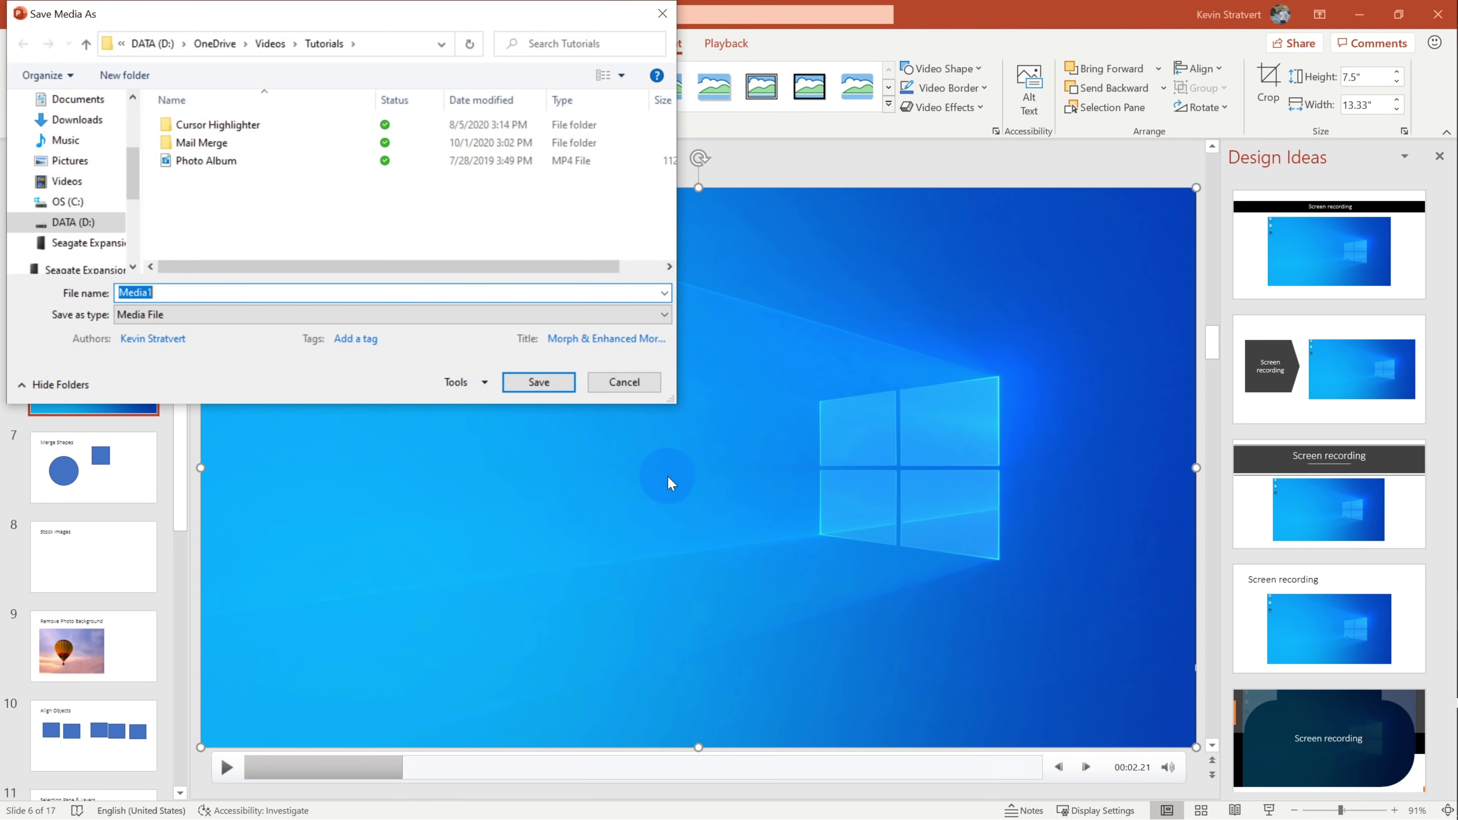
pyautogui.click(631, 382)
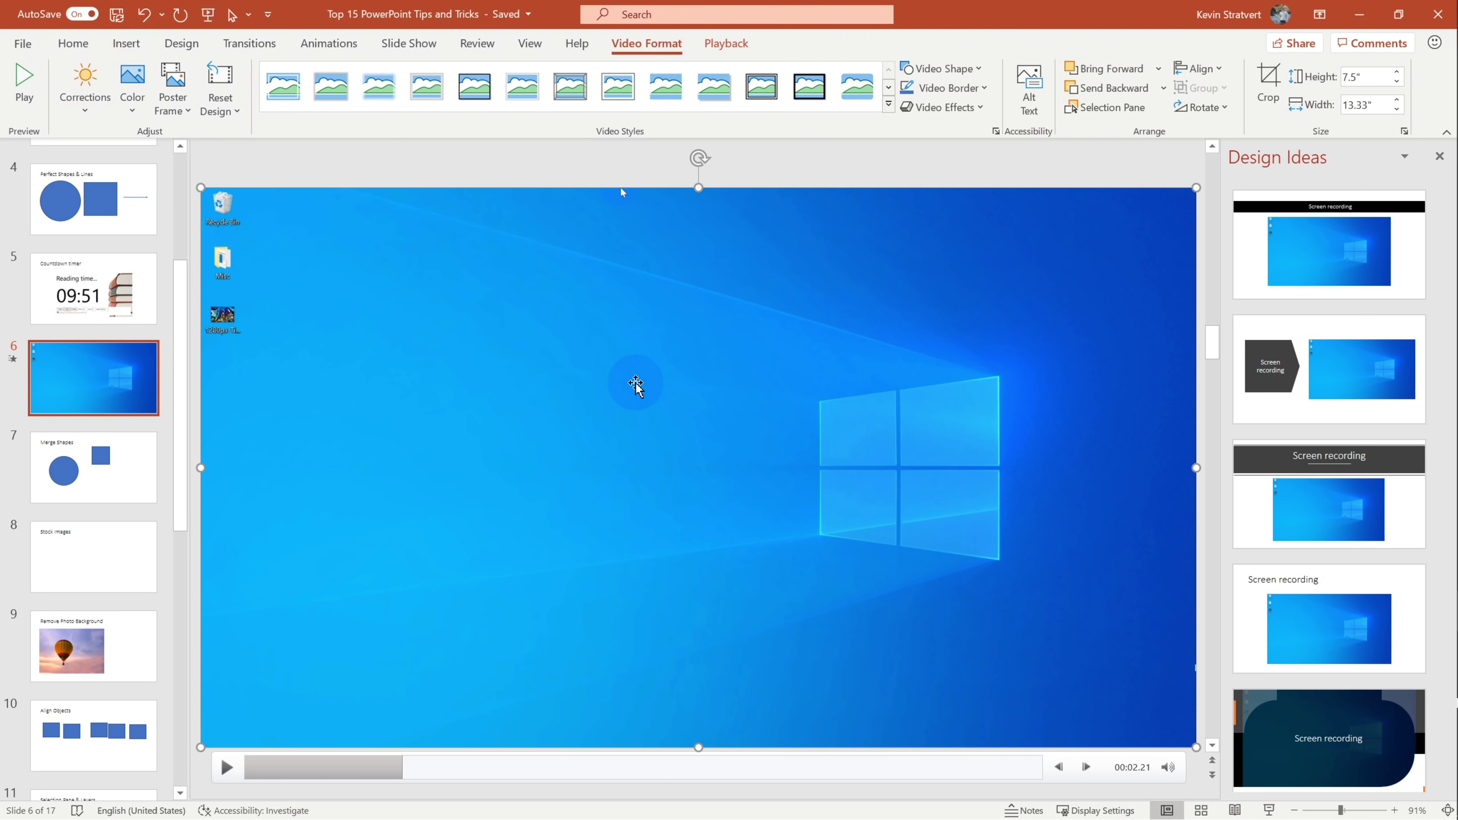